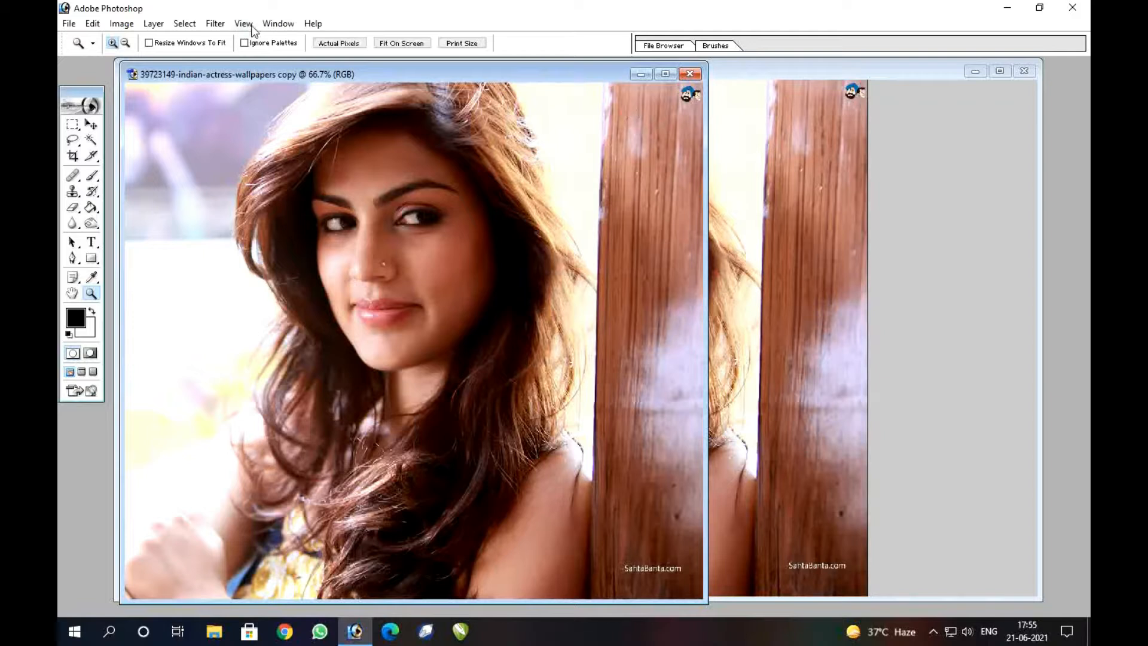
Tile the original photo and its copy side by side.
mouse_move(303, 38)
left_click(397, 62)
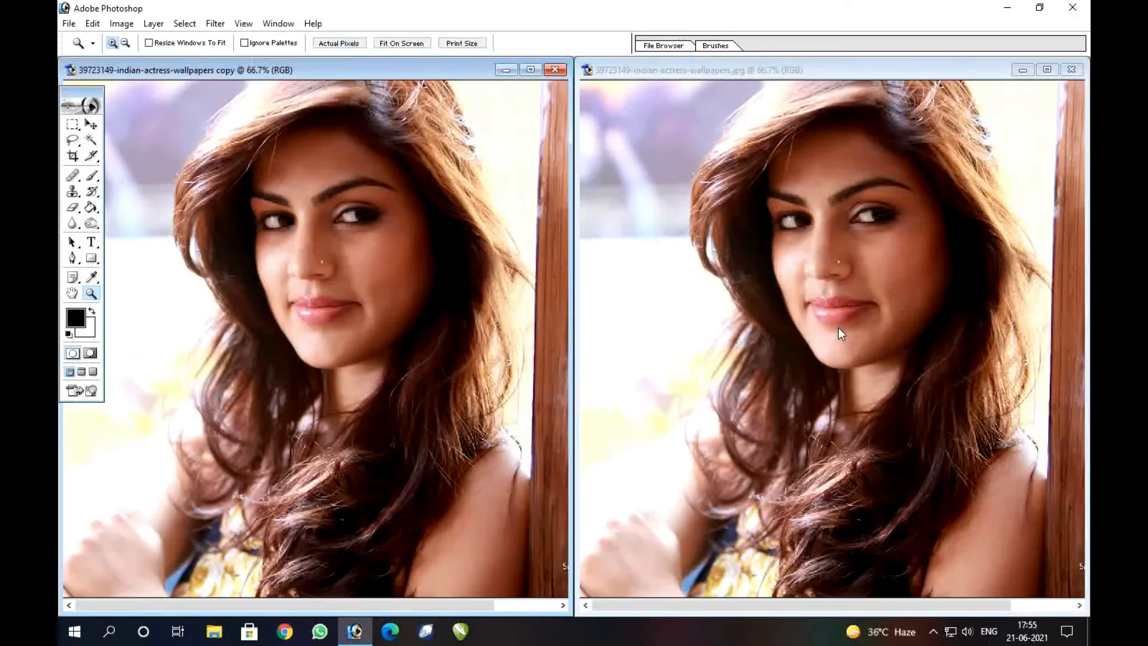
Select the skin of the face, neck and shoulder in the original JPG with the Magic Wand at tolerance 32.
key("w")
left_click(854, 214)
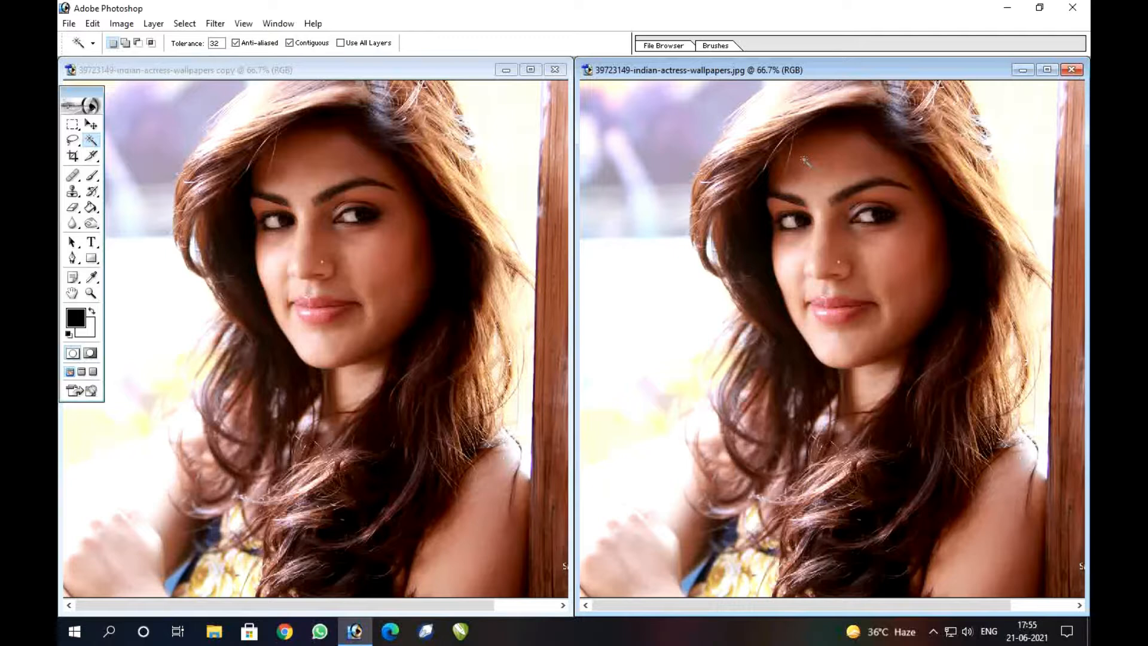
left_click(924, 233, "shift")
left_click(916, 259, "shift")
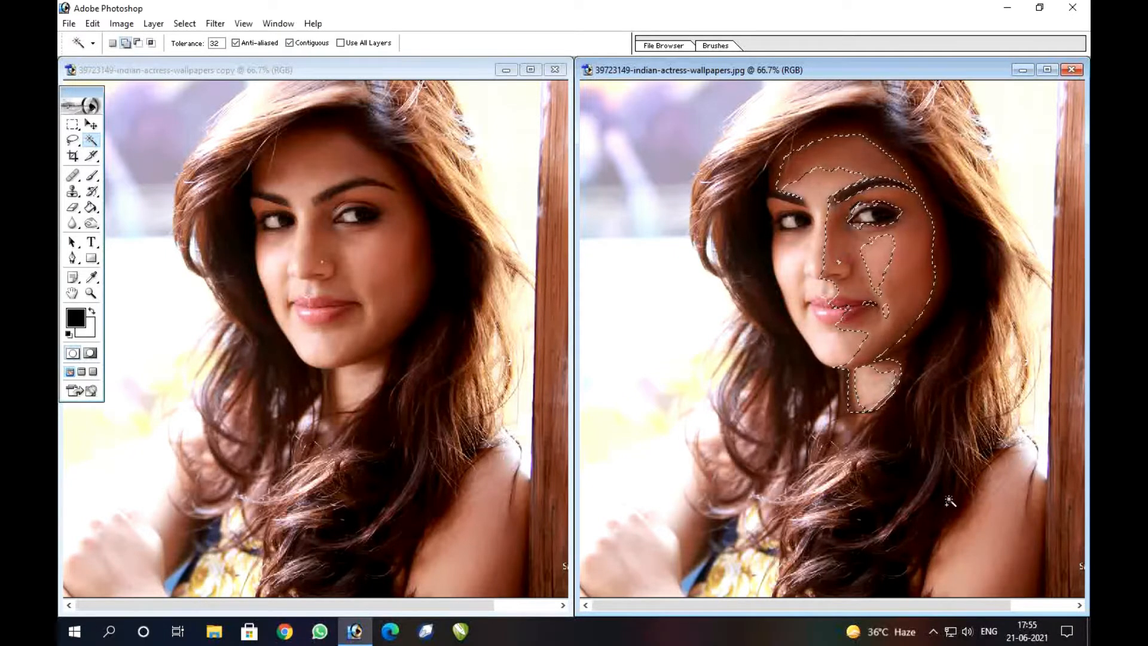
left_click(960, 523)
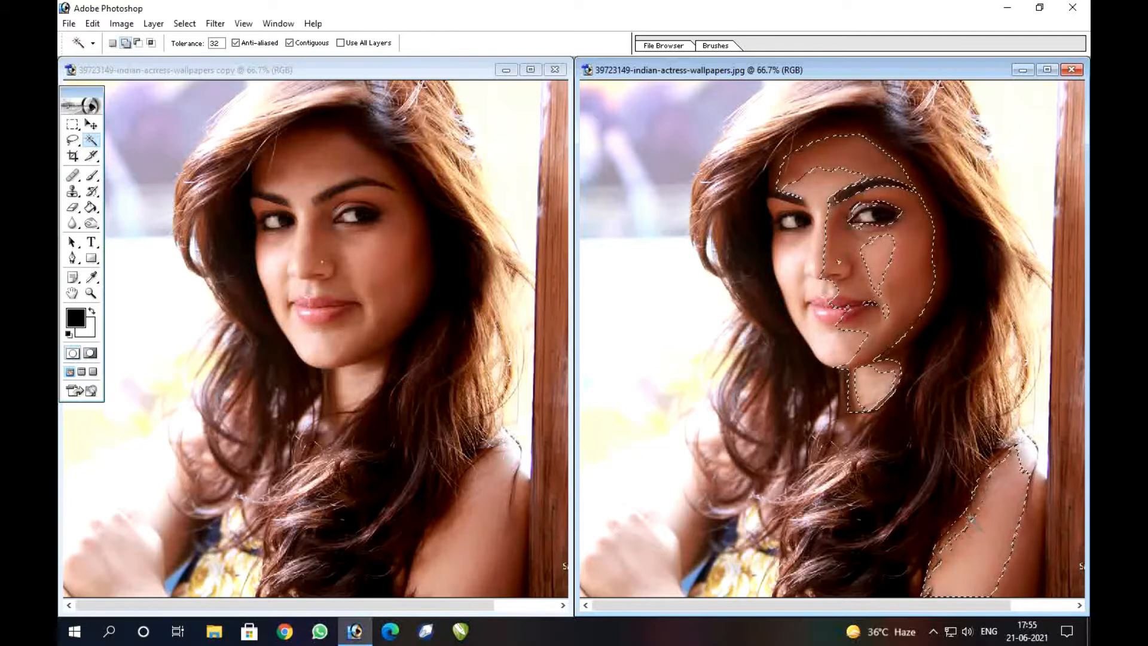
left_click(974, 517)
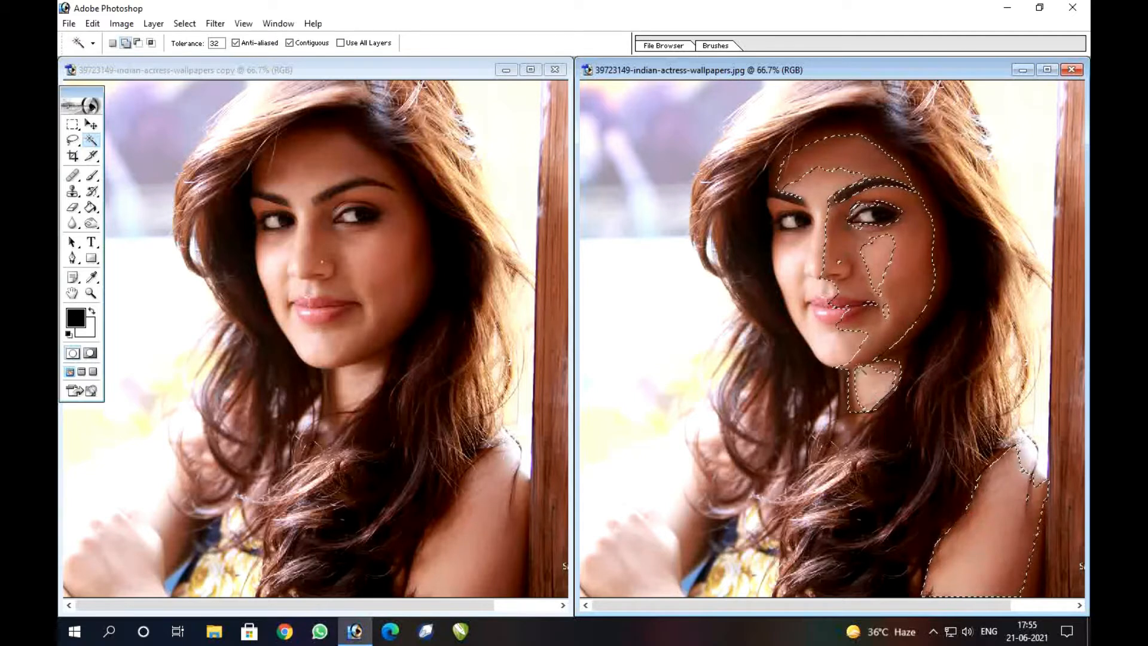
left_click(811, 211)
Subtract the lips from the skin selection with the Lasso tool.
key("z")
left_click(847, 300)
key("l")
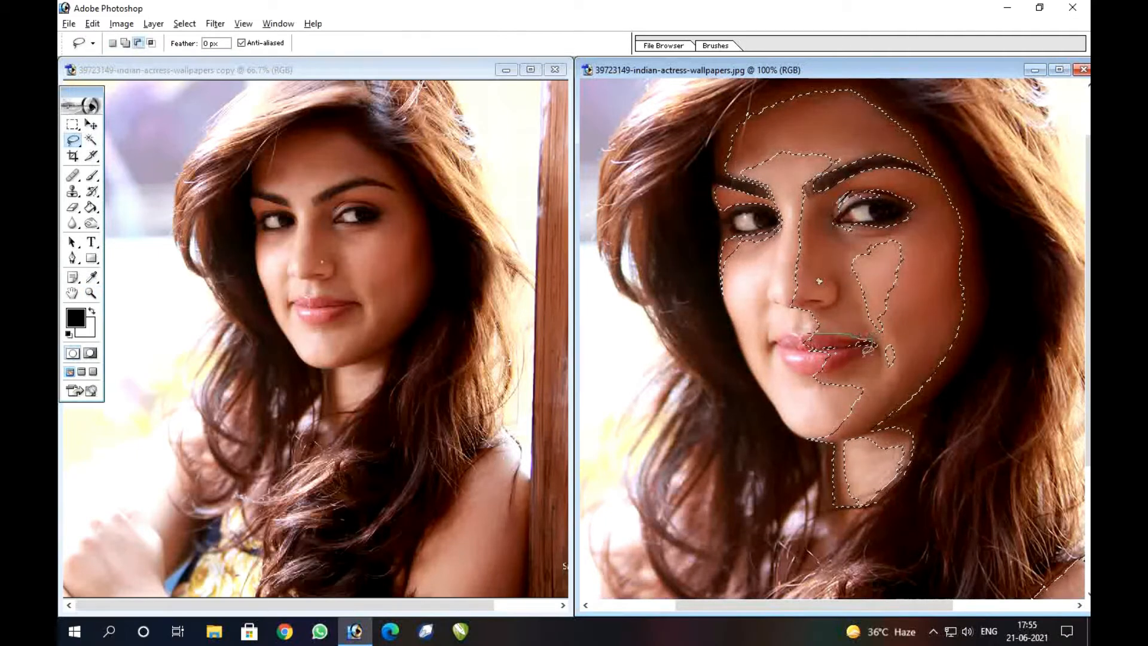
left_click_drag(793, 357, 807, 367)
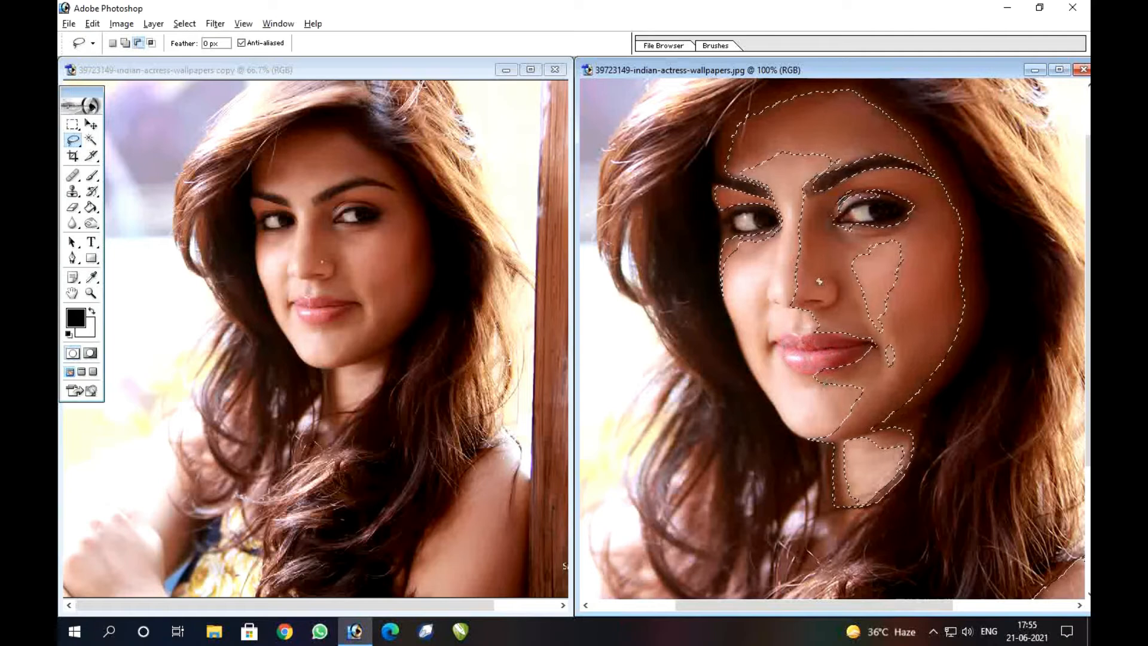
key("z")
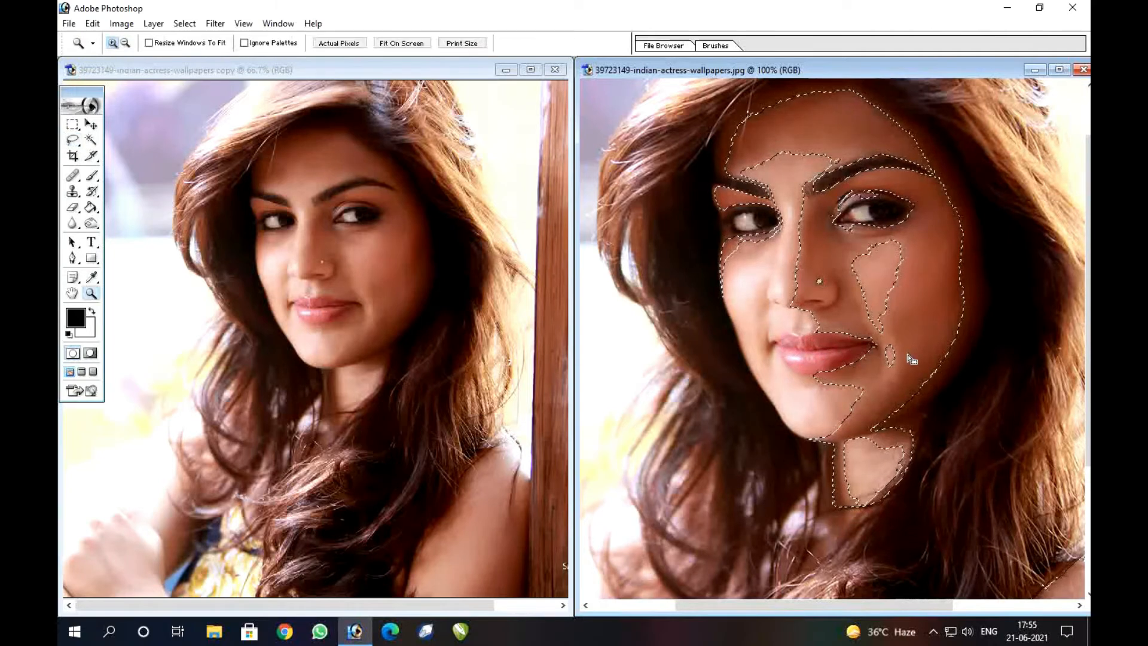
left_click(836, 309, "alt")
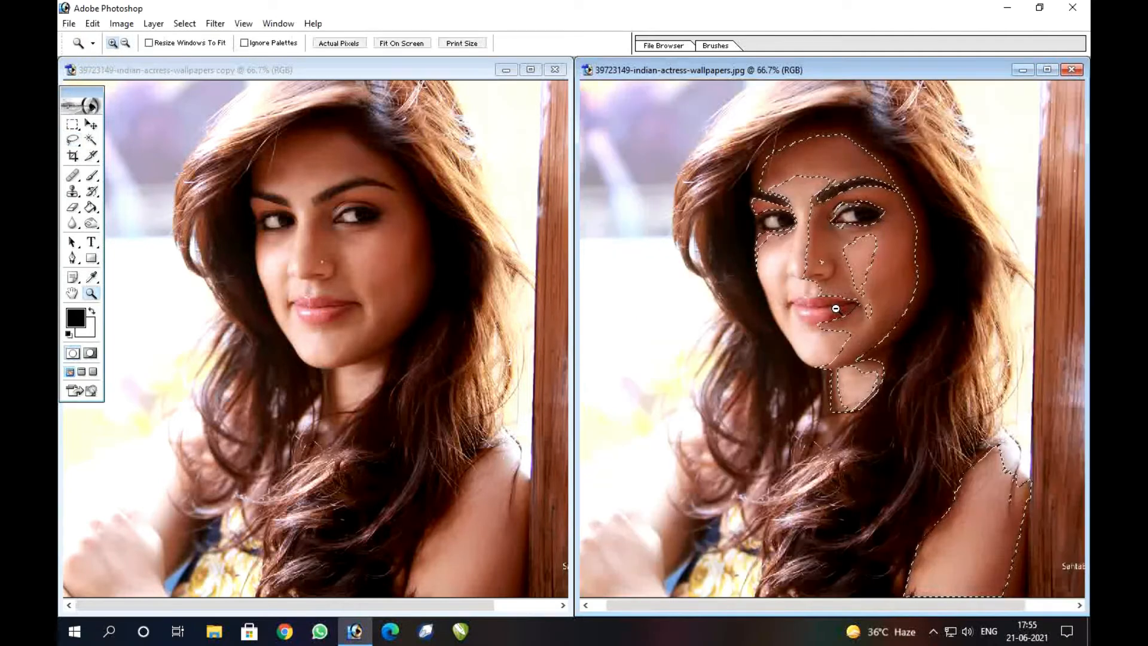
Feather the skin selection by 20 pixels and lighten its midtones two steps with Variations.
key("ctrl+alt+d")
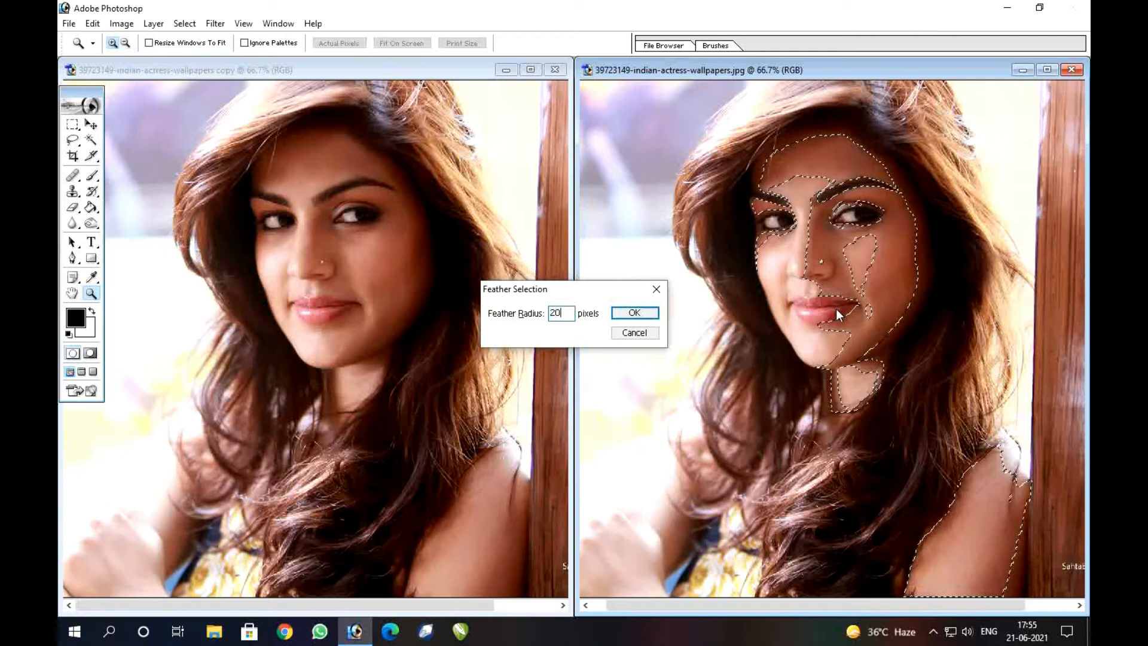
key("Return")
left_click(122, 24)
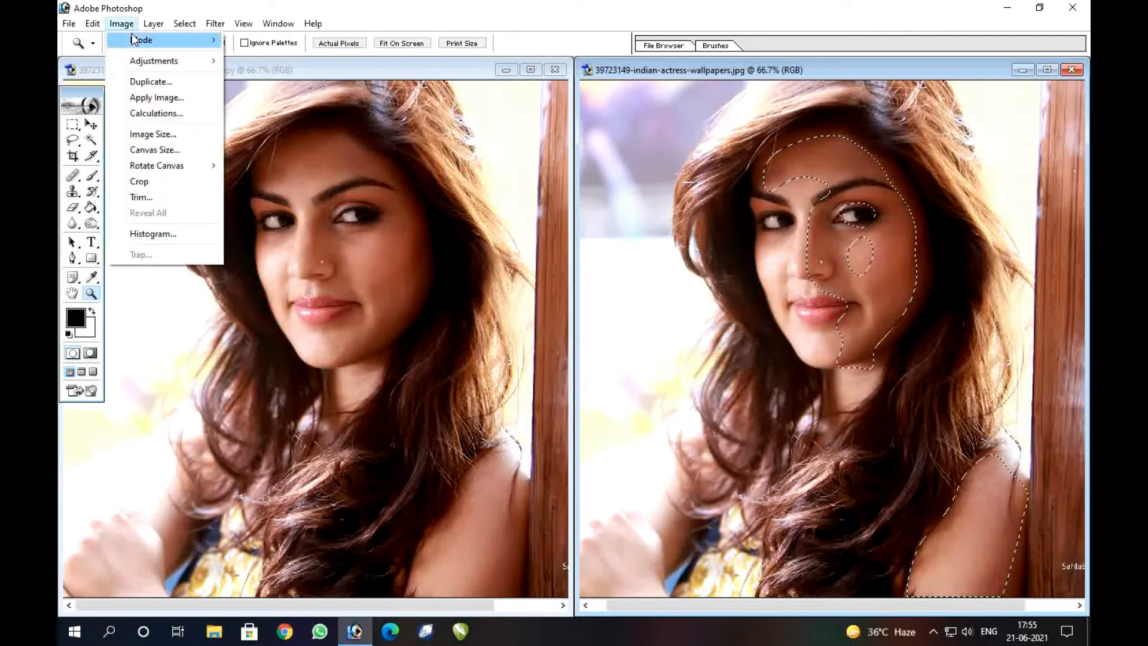
mouse_move(154, 60)
left_click(364, 344)
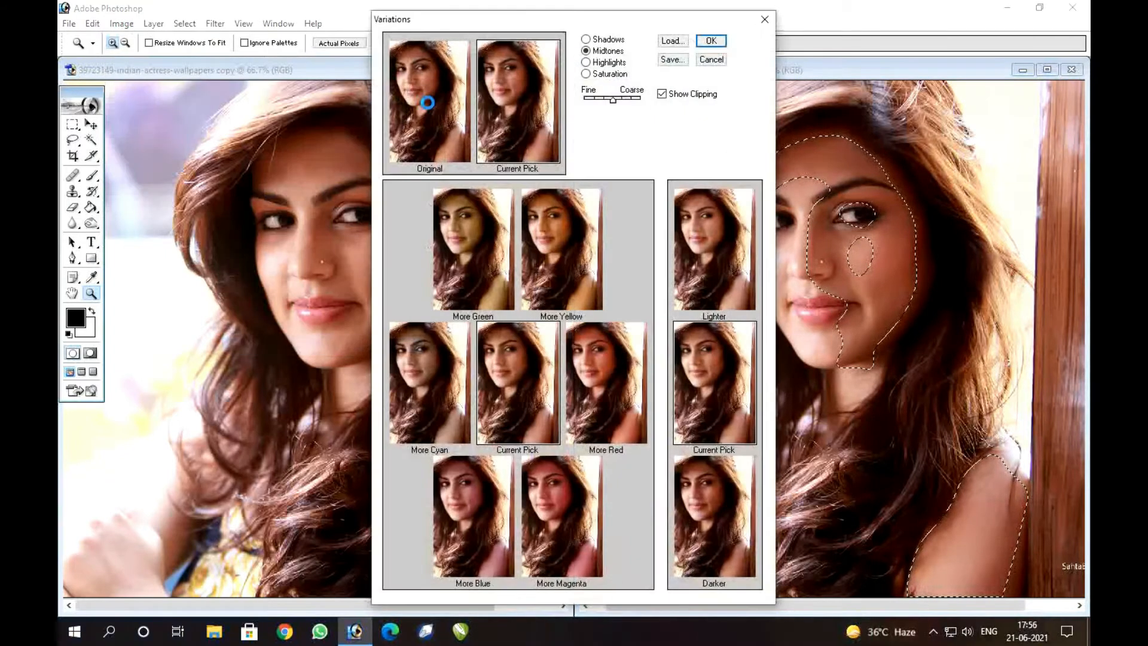
left_click(720, 240)
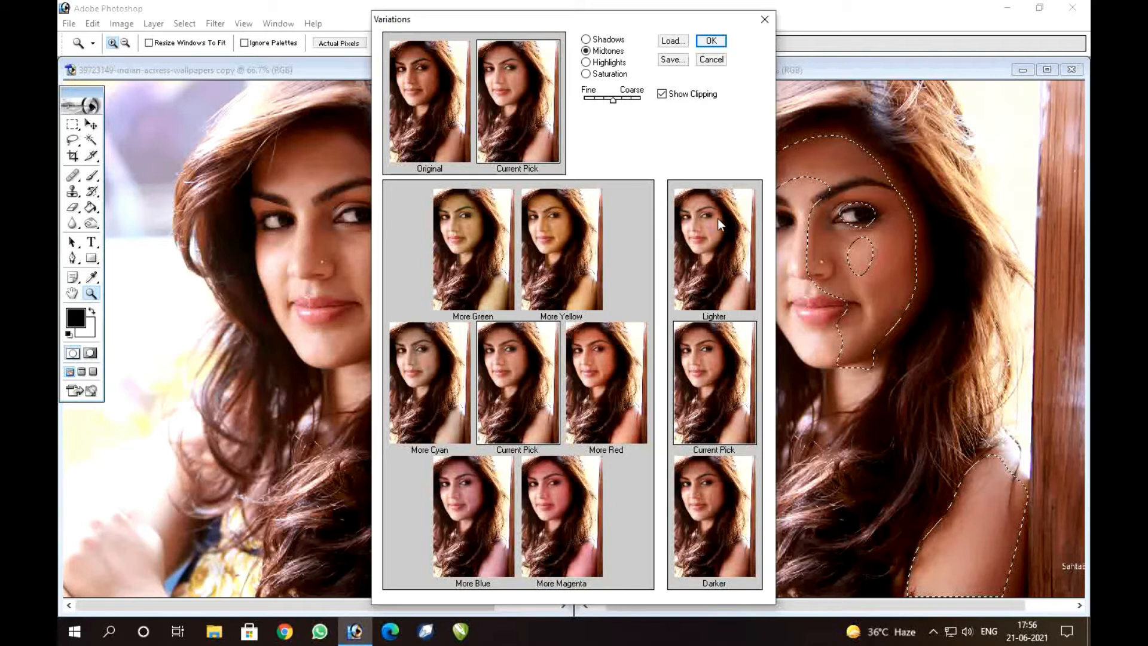
left_click(718, 218)
left_click(711, 40)
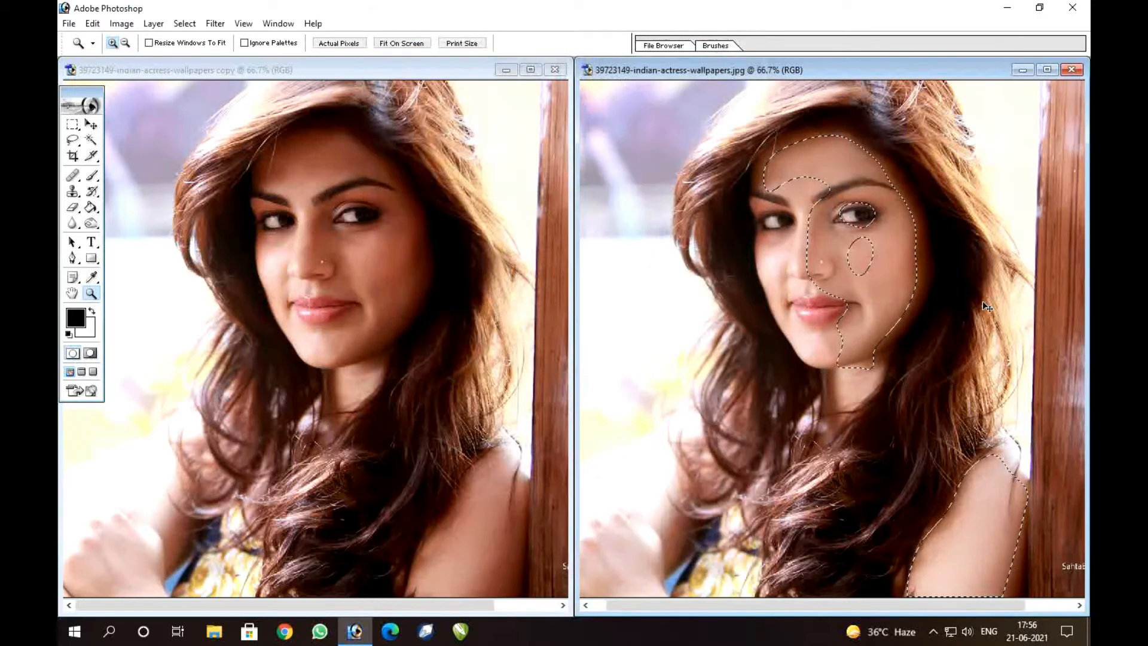
Select the whole image and apply Auto Levels and Auto Contrast to it.
key("ctrl+a")
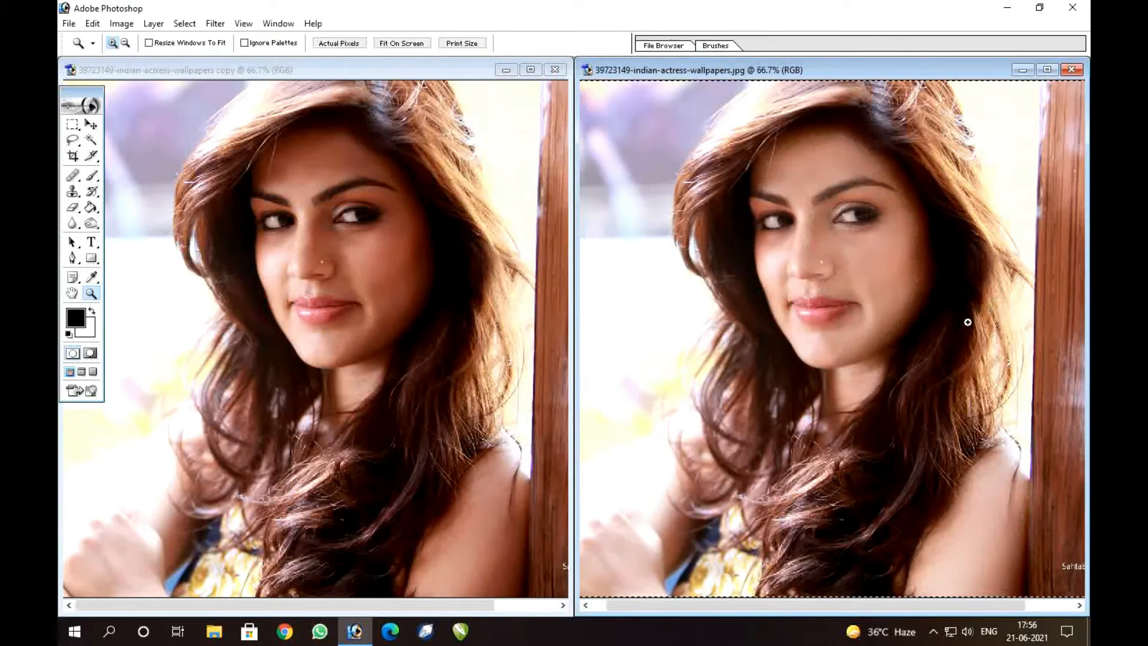
left_click(121, 23)
mouse_move(157, 55)
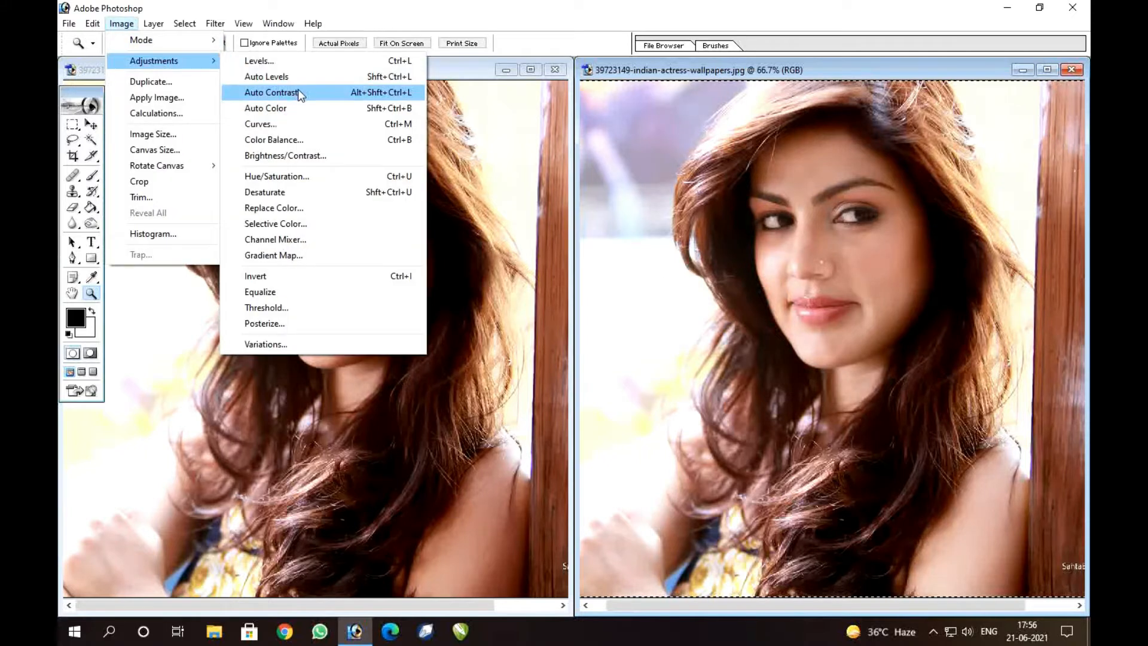
left_click(300, 75)
left_click(122, 24)
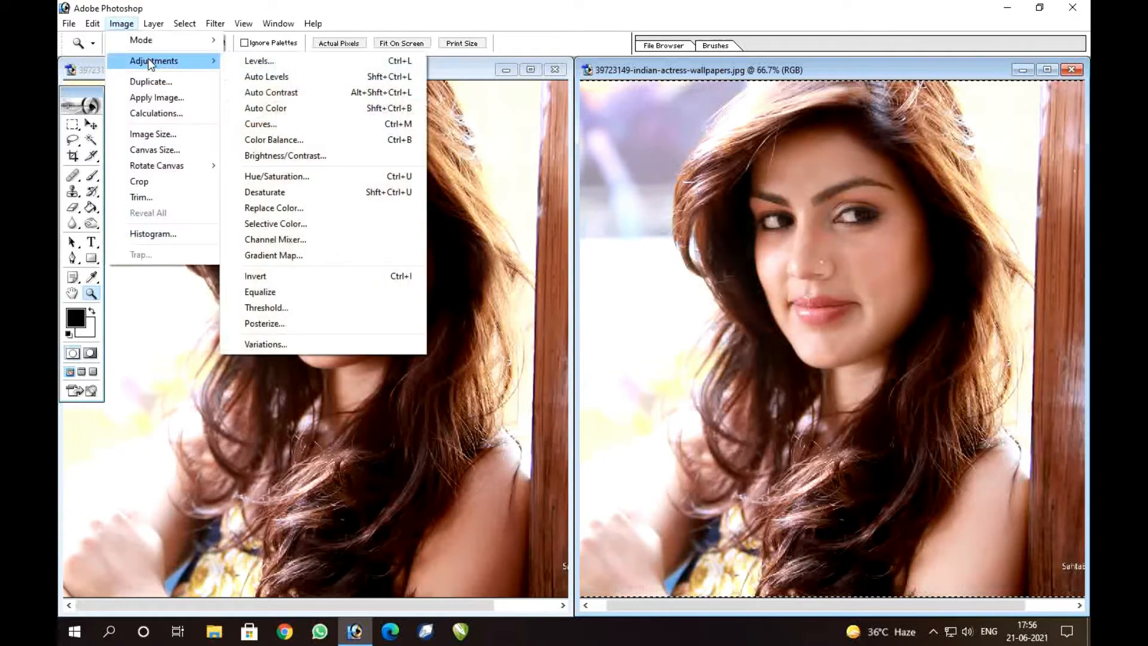
left_click(298, 101)
Lighten the midtones of the whole image by one step with Variations.
left_click(121, 24)
left_click(363, 350)
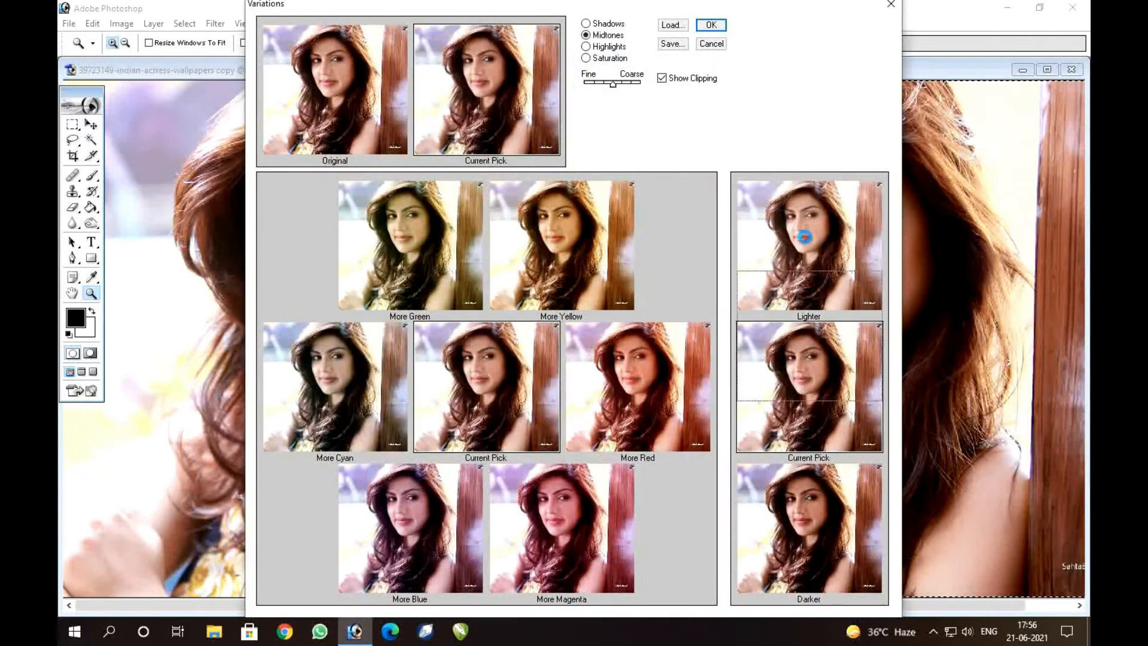
left_click(711, 25)
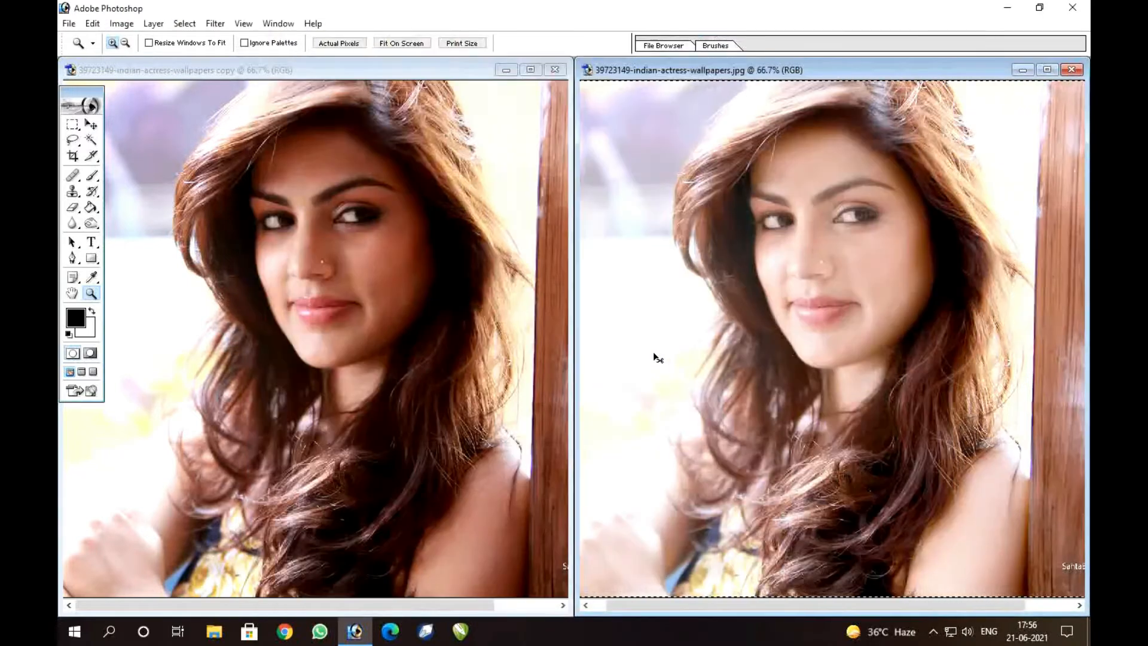
Adjust the whole image with Brightness/Contrast, setting brightness to +4 and contrast to +25.
left_click(121, 23)
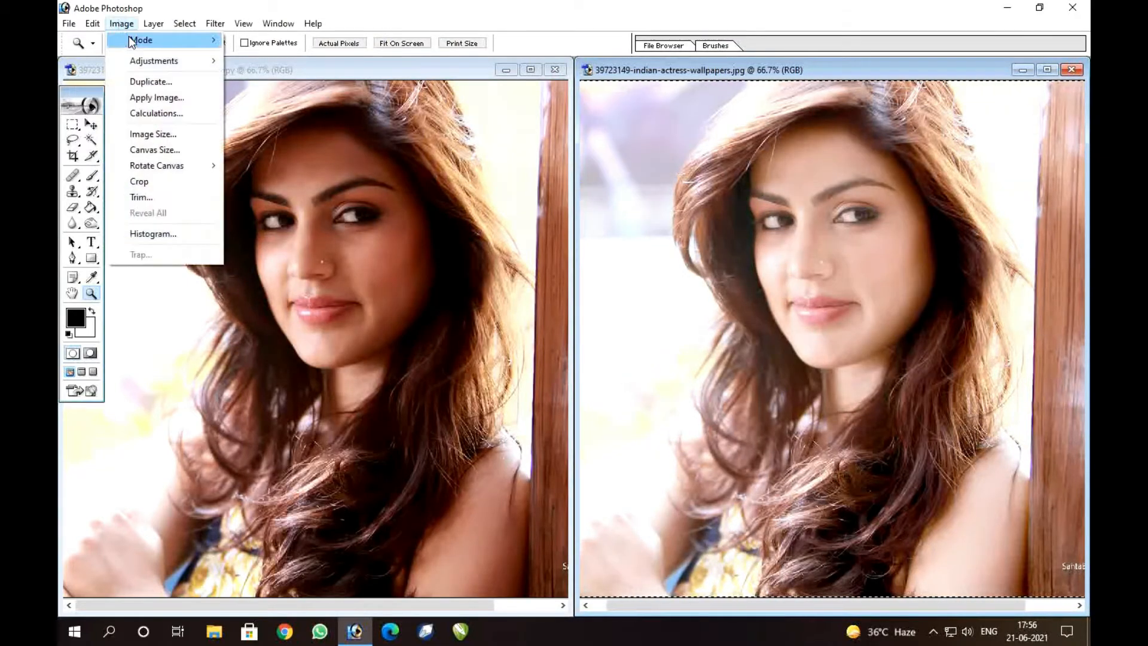
mouse_move(154, 56)
left_click(309, 155)
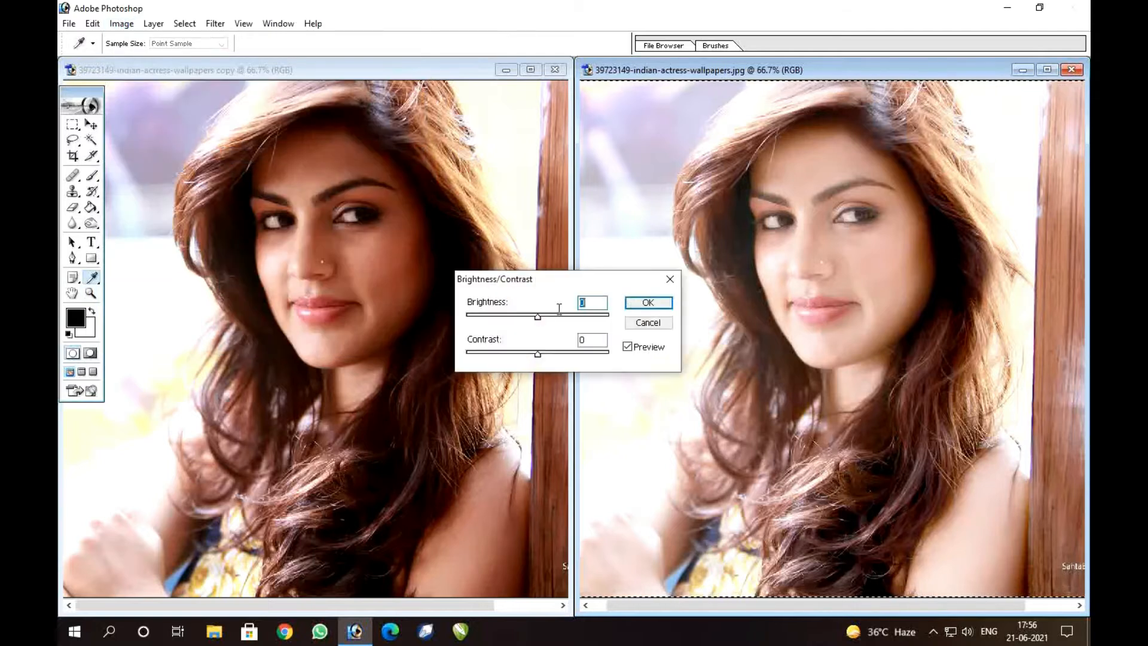
left_click_drag(538, 354, 555, 355)
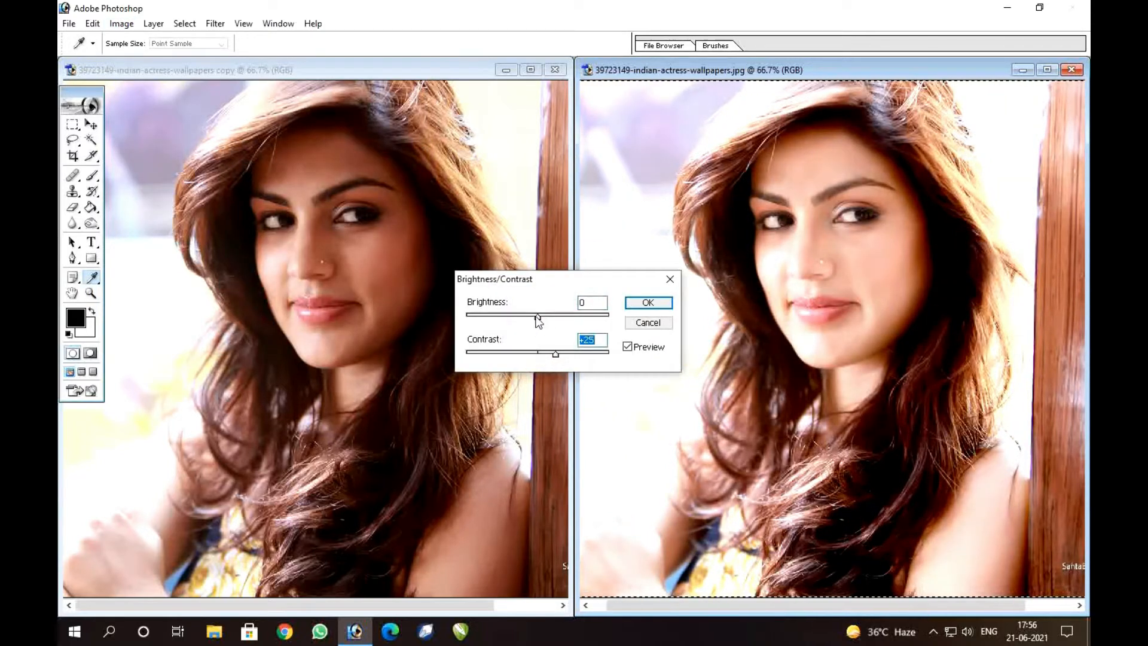
left_click_drag(539, 319, 540, 318)
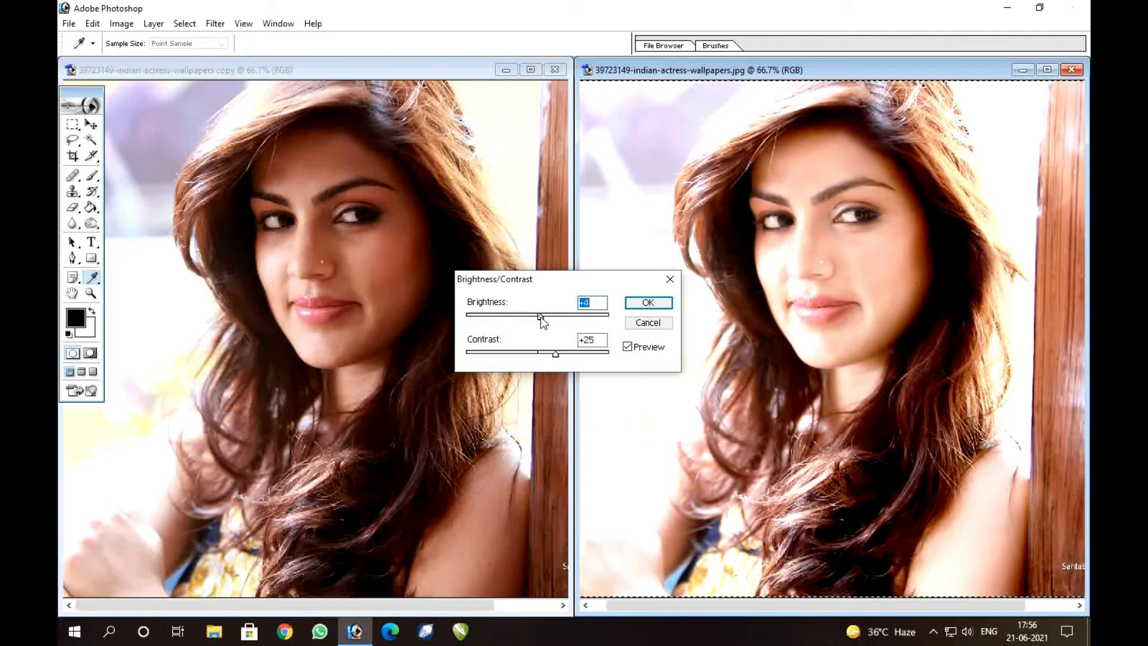
left_click(648, 303)
Outline the lips with the Lasso tool and feather the selection by 5 pixels.
key("z")
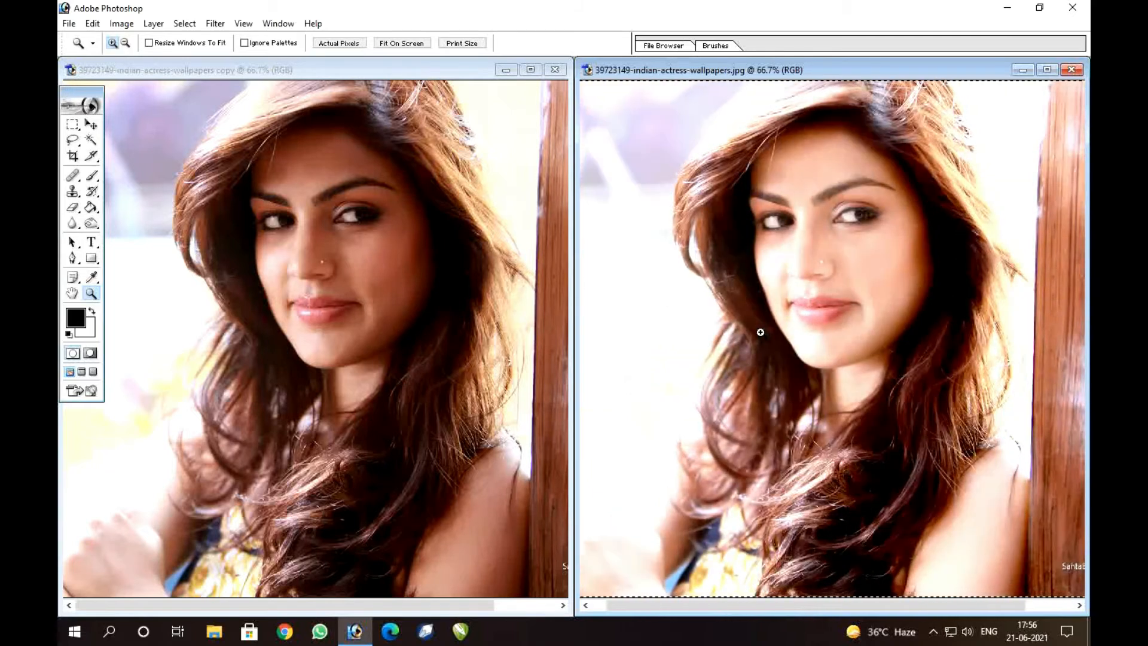
left_click(876, 291)
left_click(774, 362)
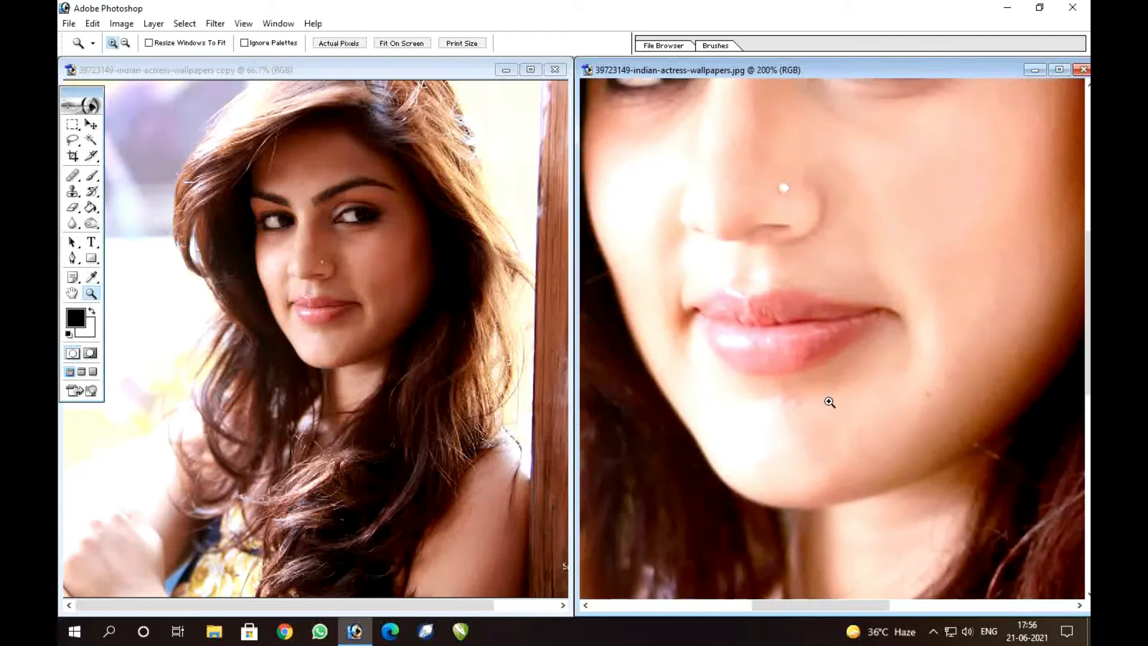
key("l")
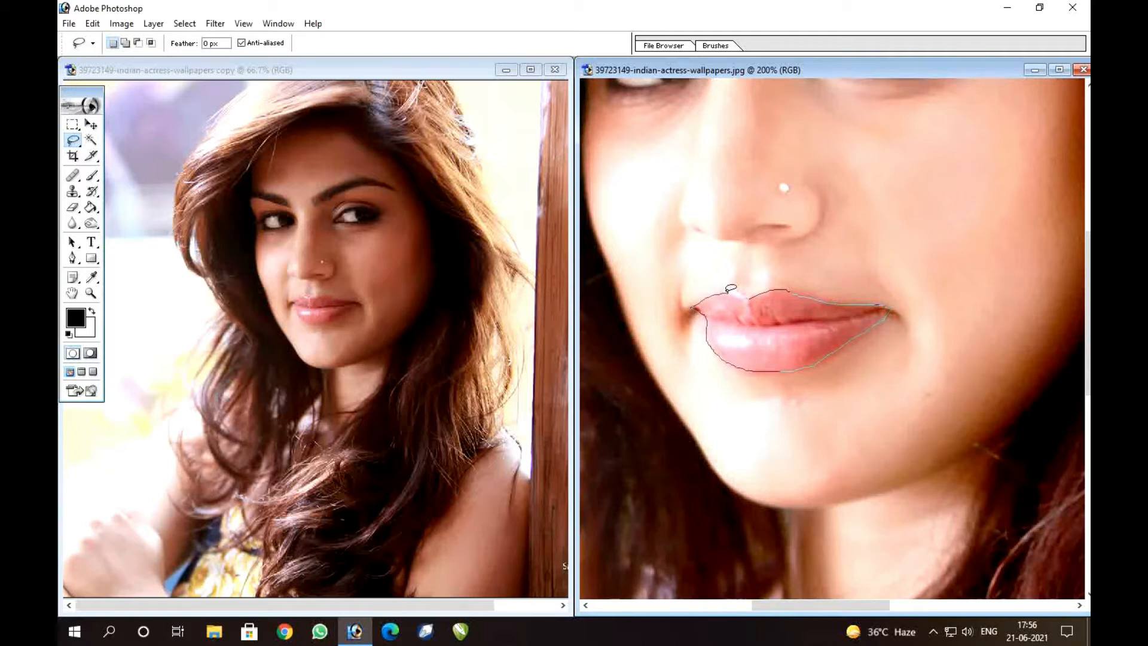
left_click_drag(749, 289, 692, 308)
key("z")
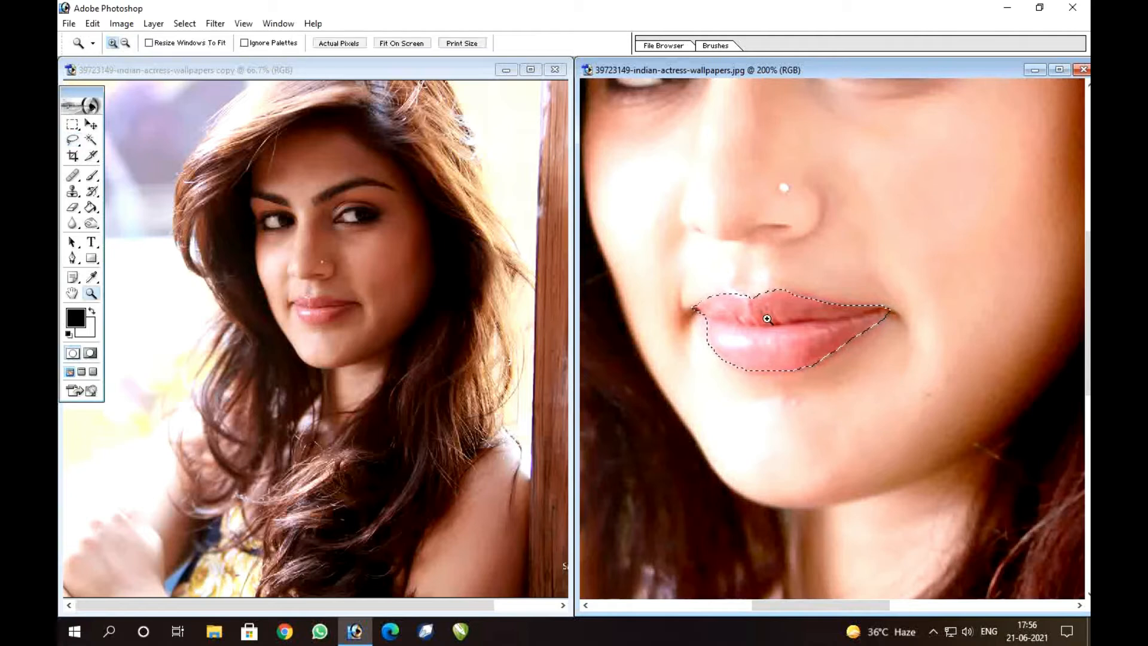
left_click(788, 372, "alt")
left_click(788, 372, "alt")
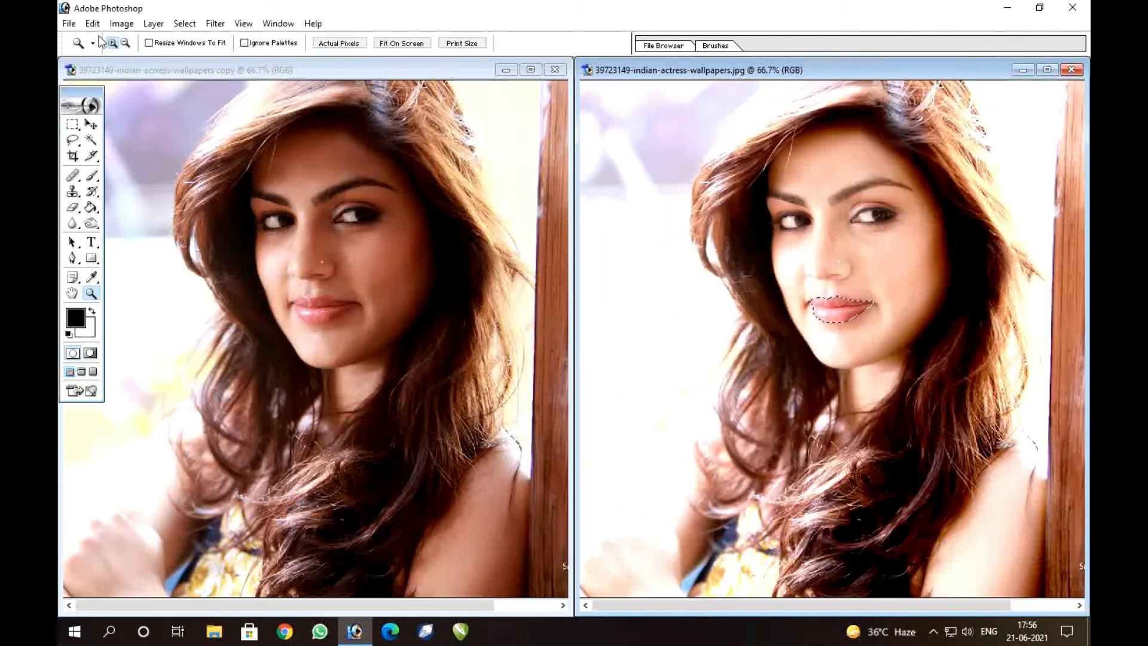
key("ctrl+alt+d")
type("5")
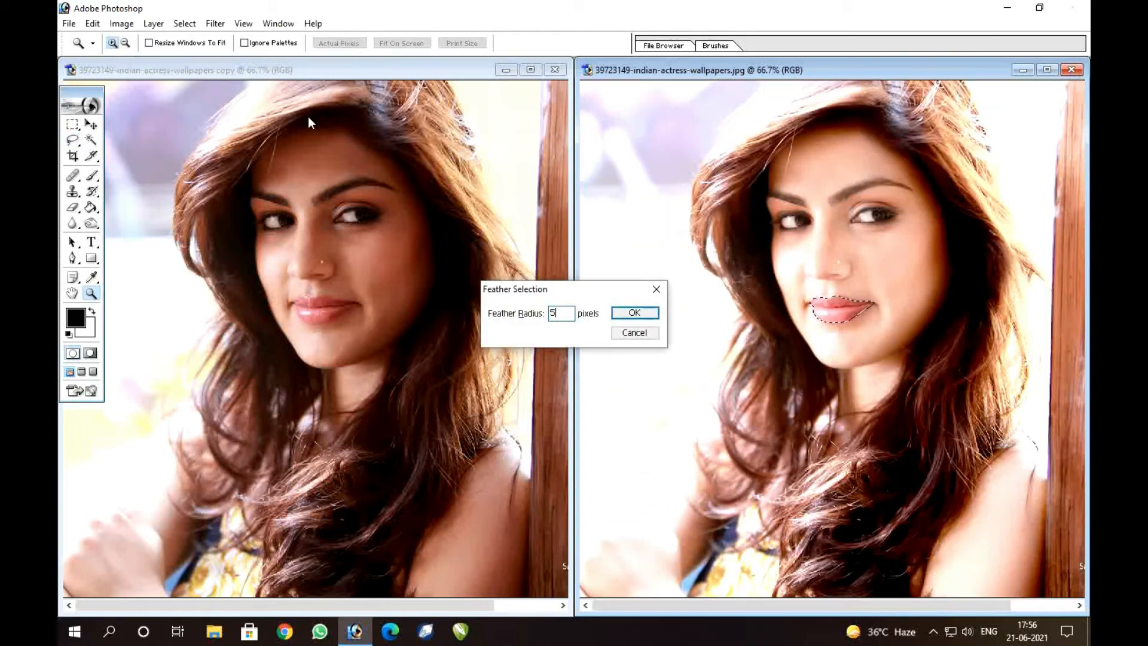
key("Return")
Shift the lips' midtones toward magenta with Variations, and replace the lip selection with the whole image.
left_click(135, 24)
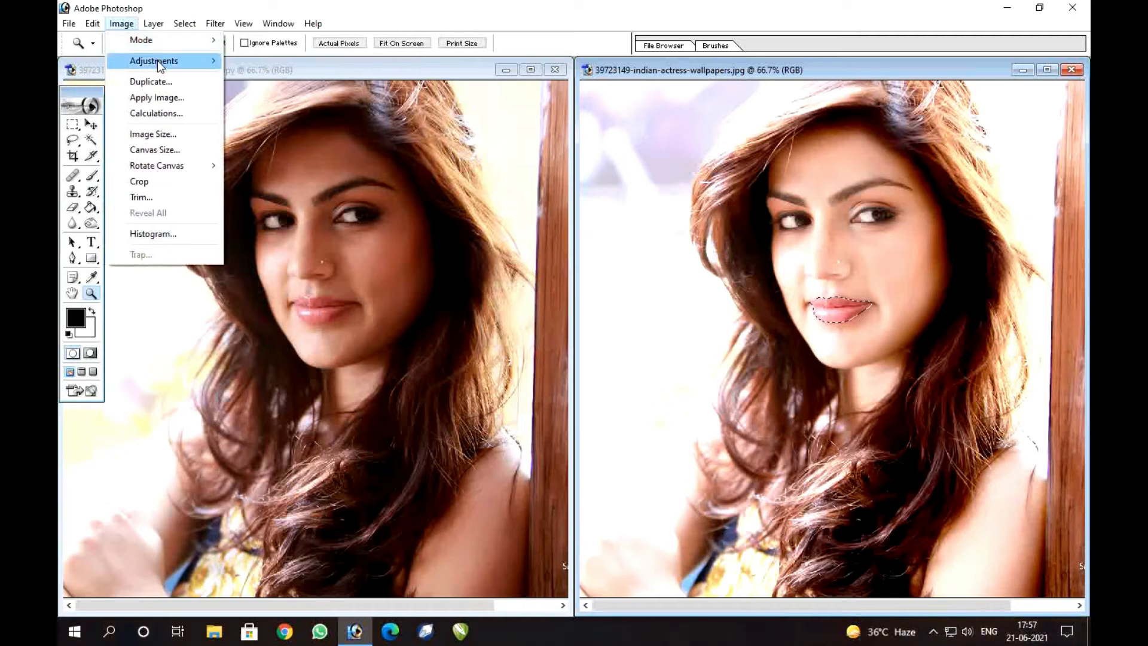
mouse_move(157, 60)
left_click(392, 346)
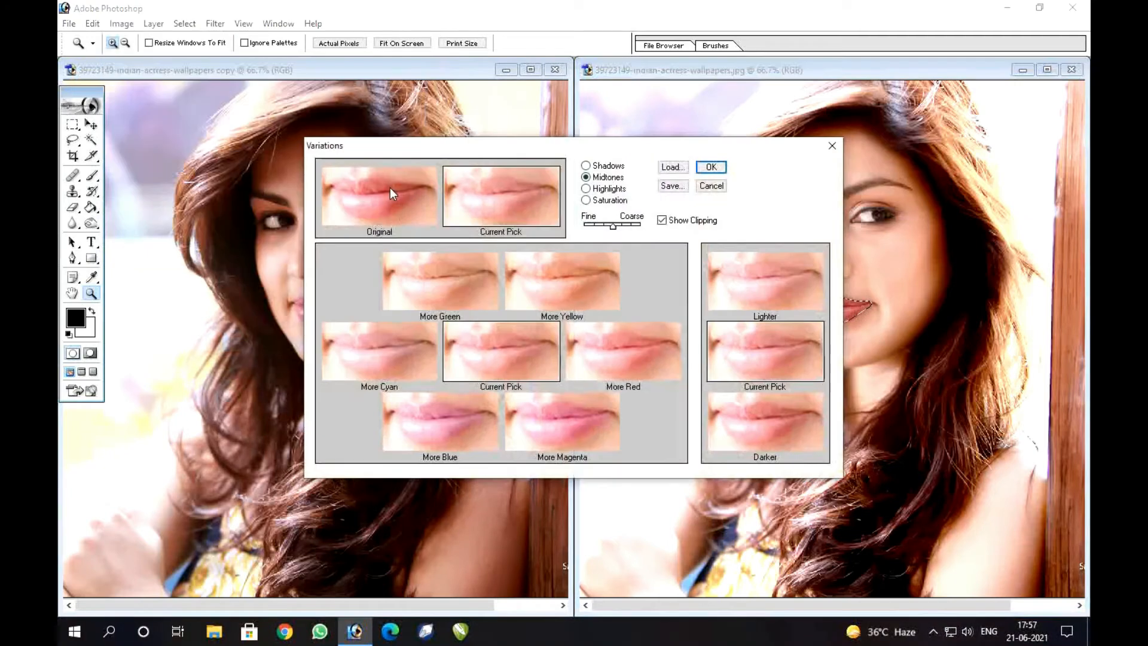
left_click(590, 429)
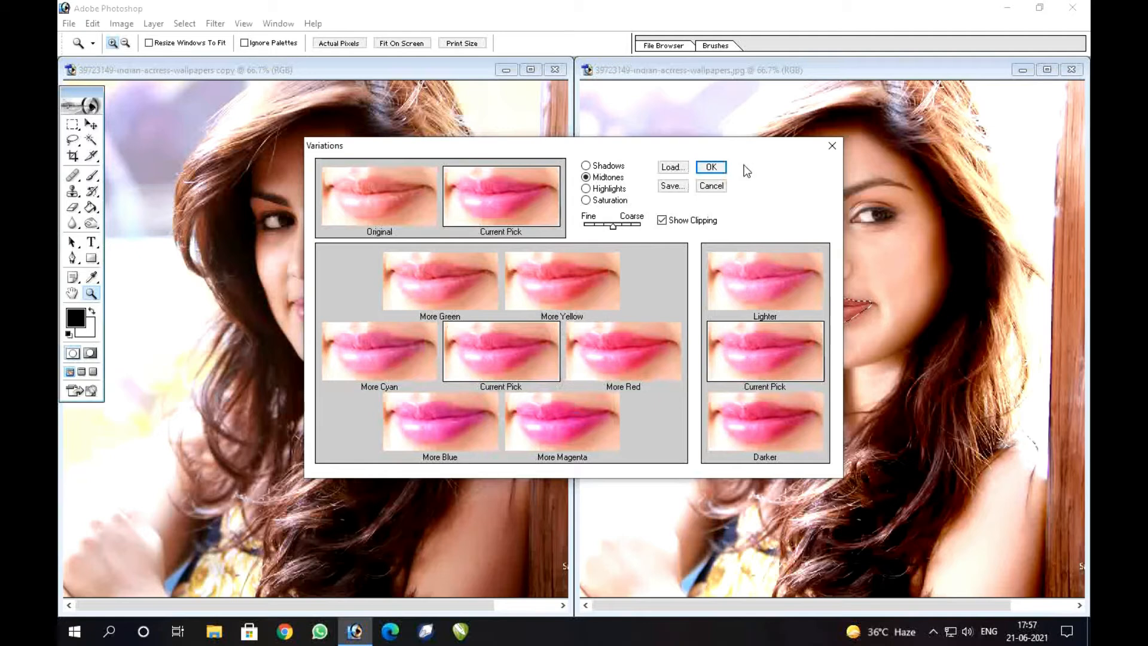
left_click(711, 167)
key("ctrl+a")
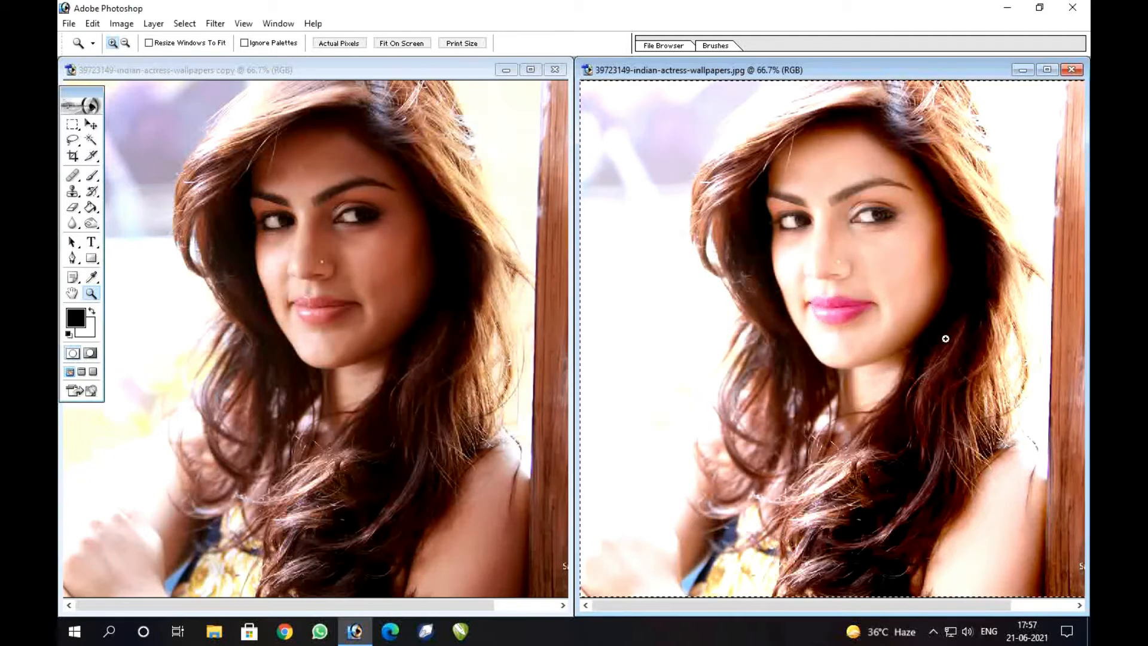
Compare the retouched portrait with the untouched copy beside it.
left_click_drag(894, 338, 751, 355)
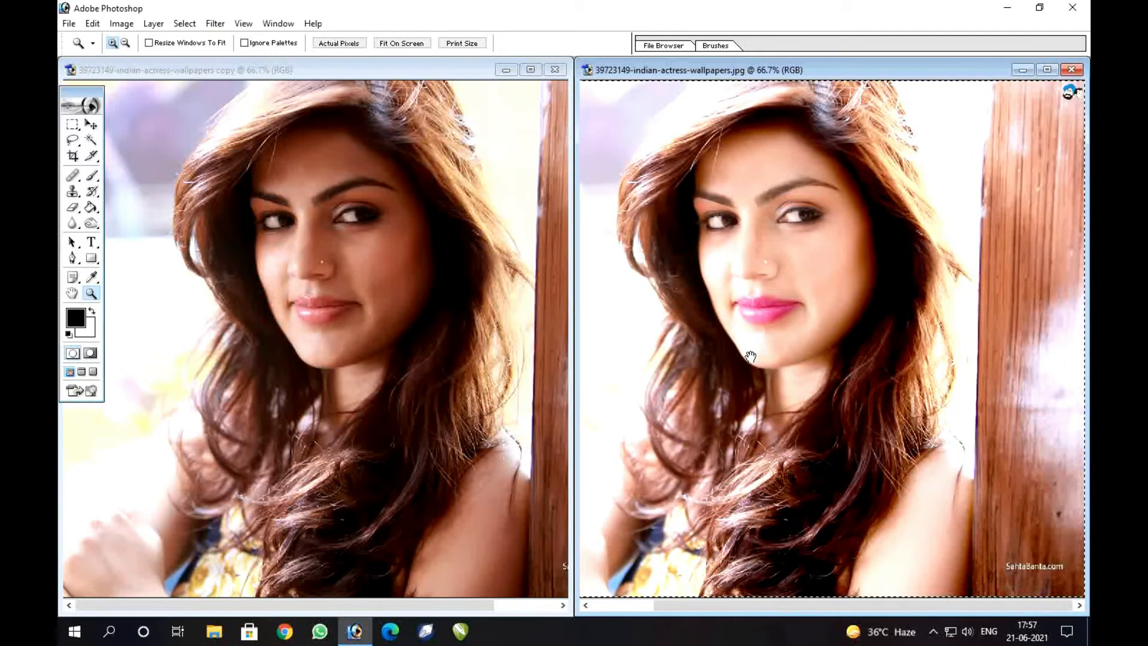
left_click(349, 329)
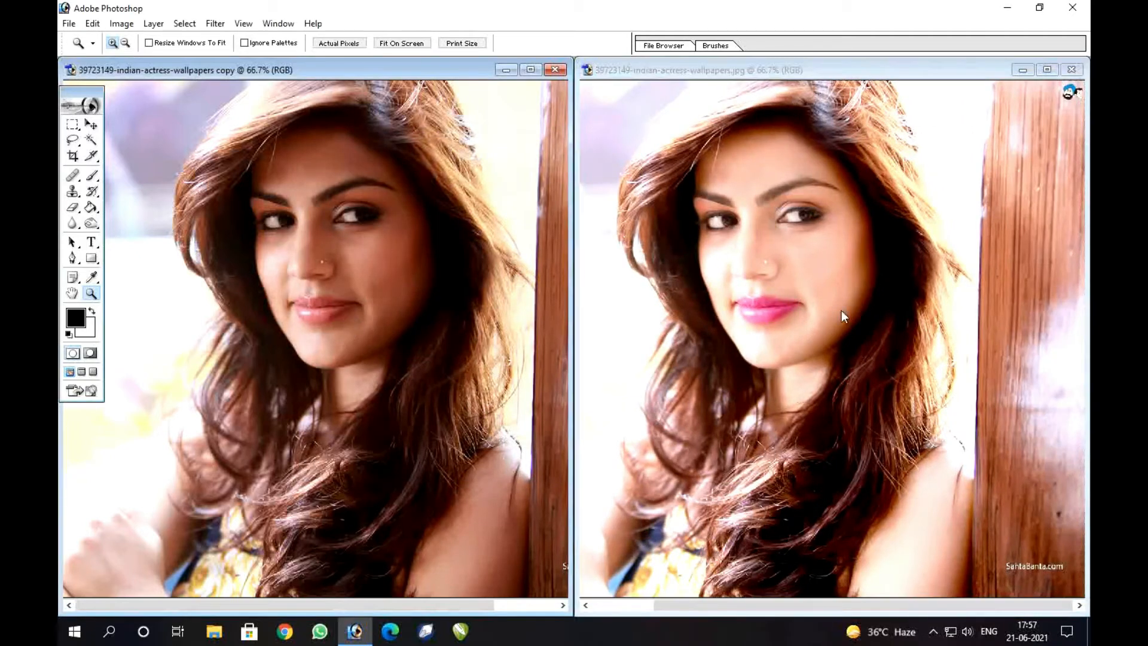
Compare the faces in the untouched copy and the retouched portrait at 100% zoom.
left_click(415, 305)
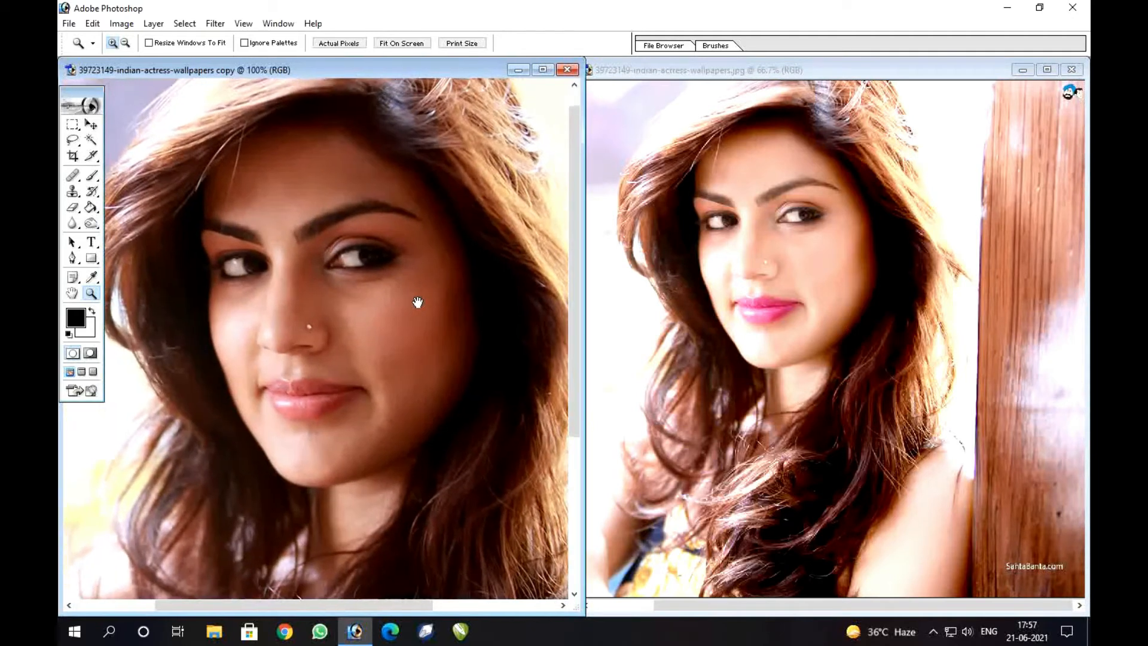
left_click(803, 277)
left_click(804, 277)
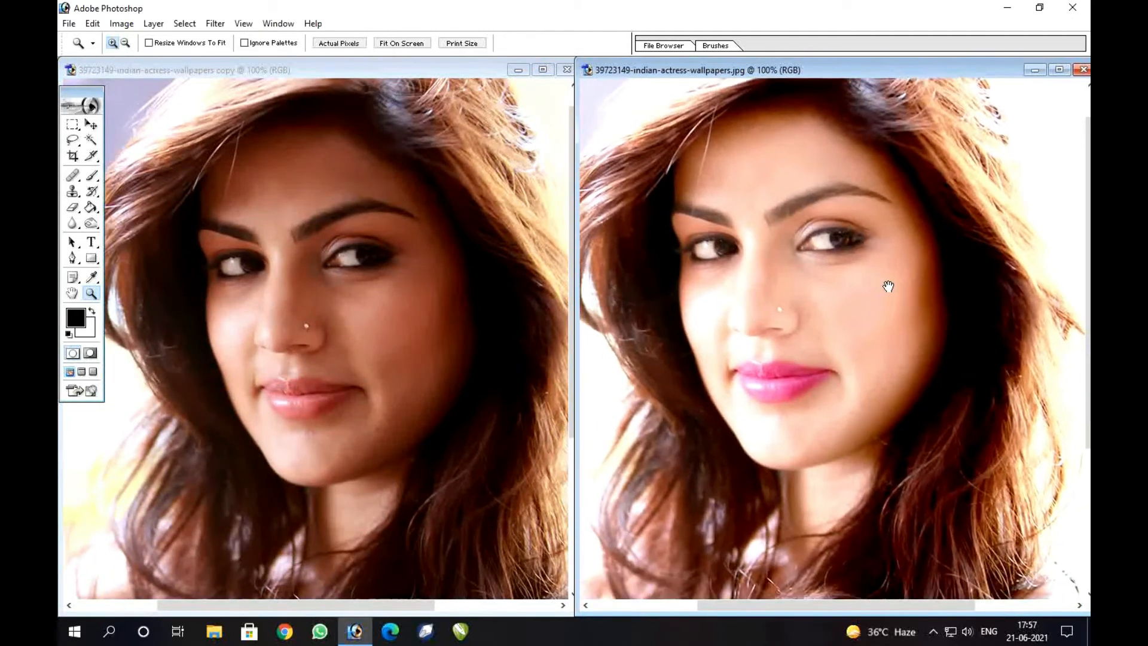
key("Tab")
key("Tab")
left_click(121, 24)
mouse_move(153, 60)
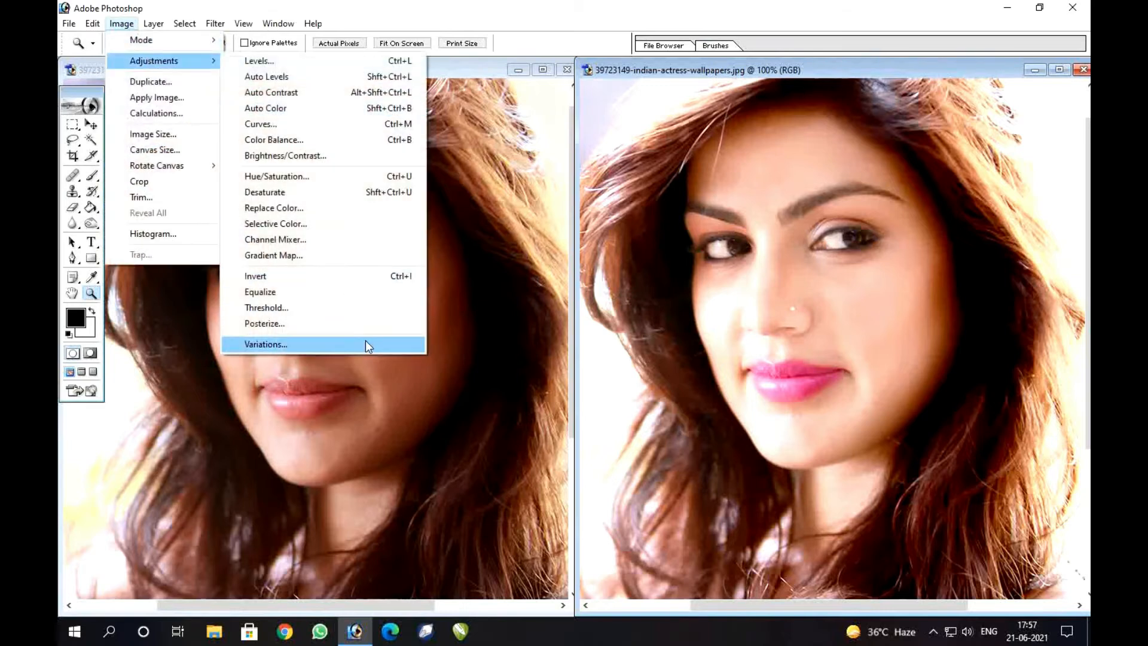
left_click(365, 345)
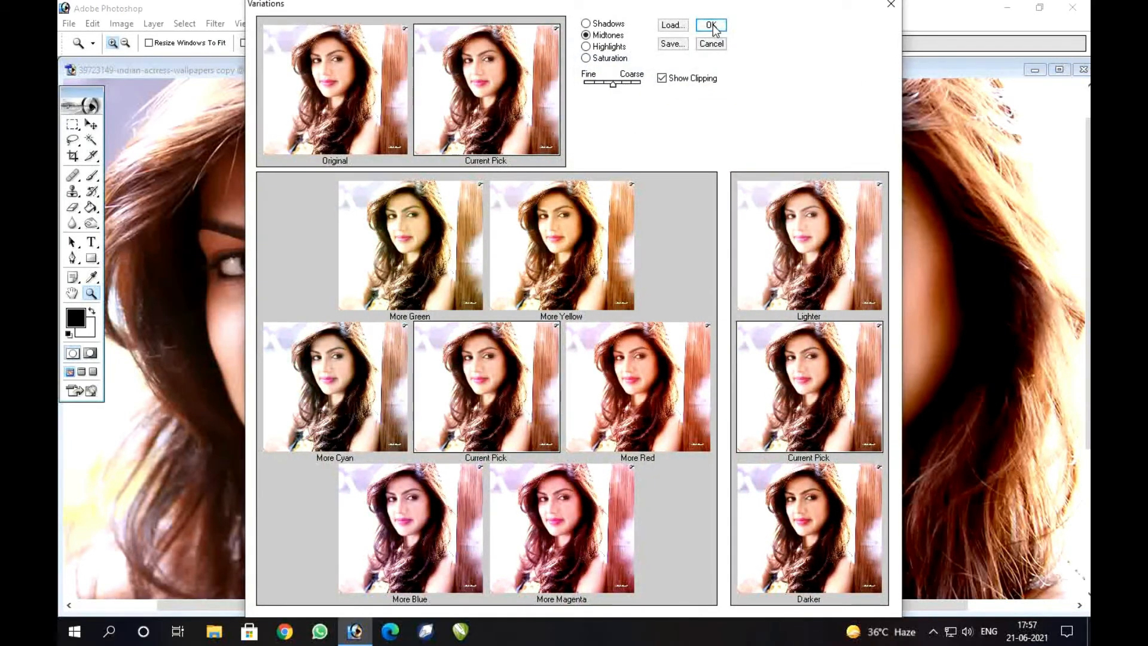
left_click(712, 26)
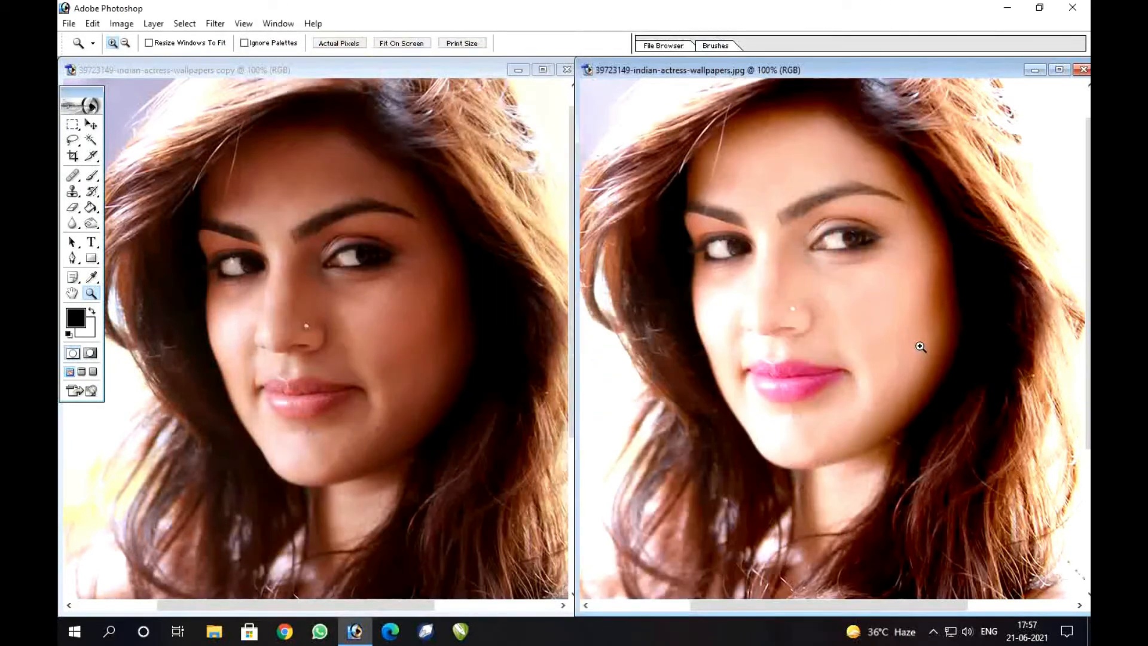
Select the dark shaded skin along the edge of the face with the Magic Wand and feather the selection by 20 pixels.
key("w")
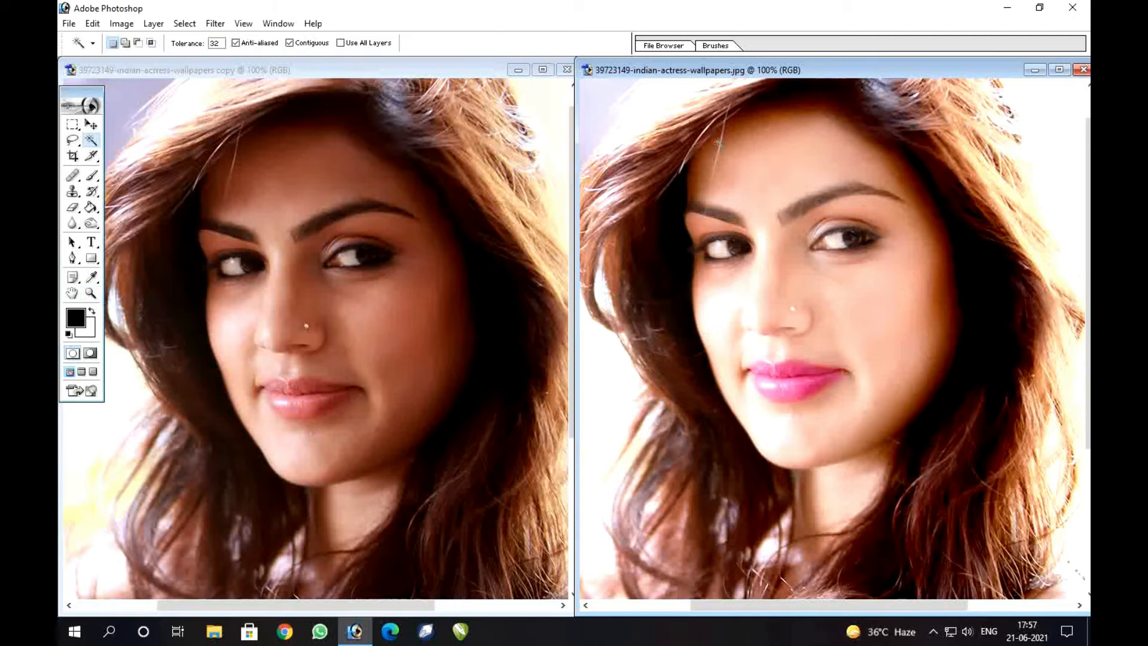
left_click(945, 244, "shift")
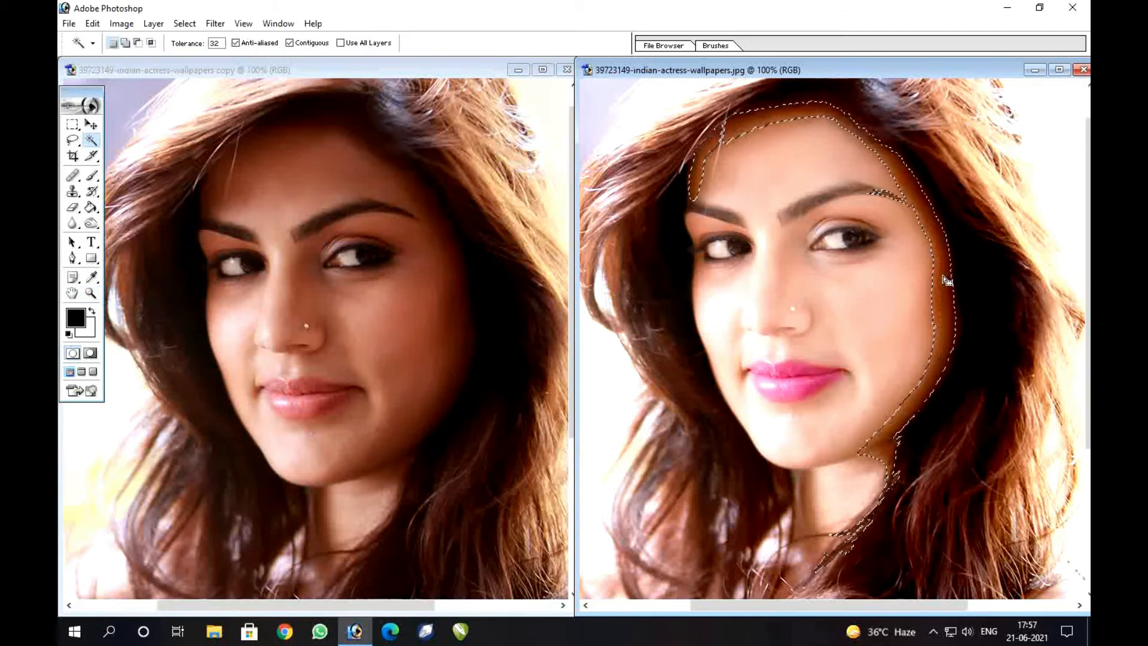
key("ctrl+alt+d")
type("20")
key("Return")
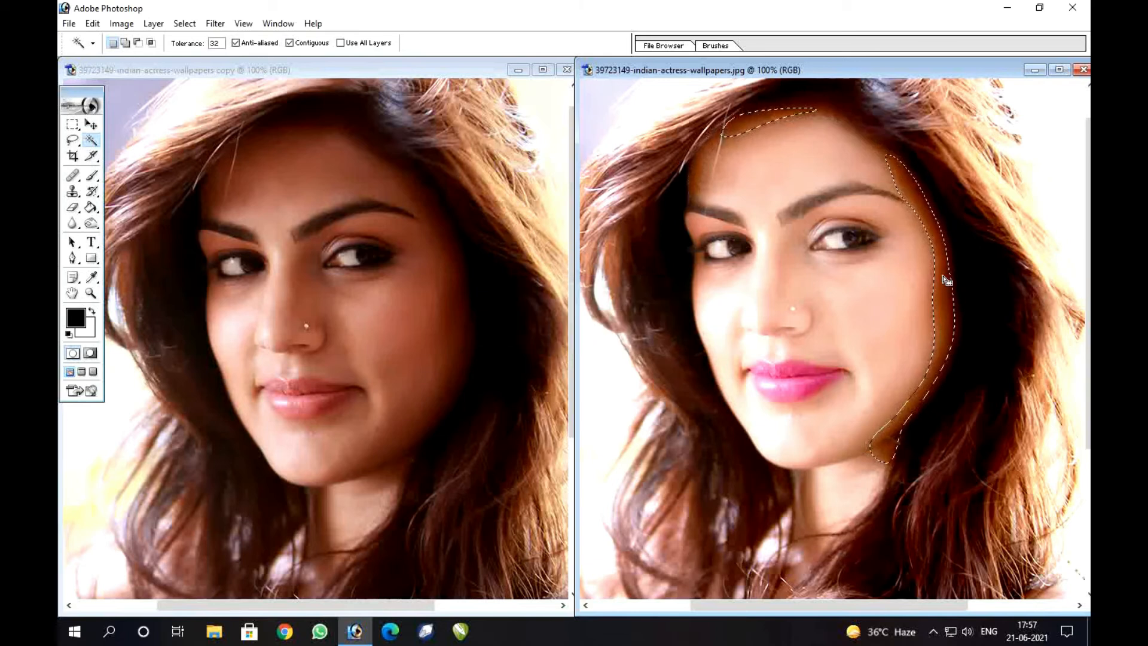
Lighten the midtones of the selected dark face edge with Variations.
key("z")
left_click(122, 24)
mouse_move(157, 60)
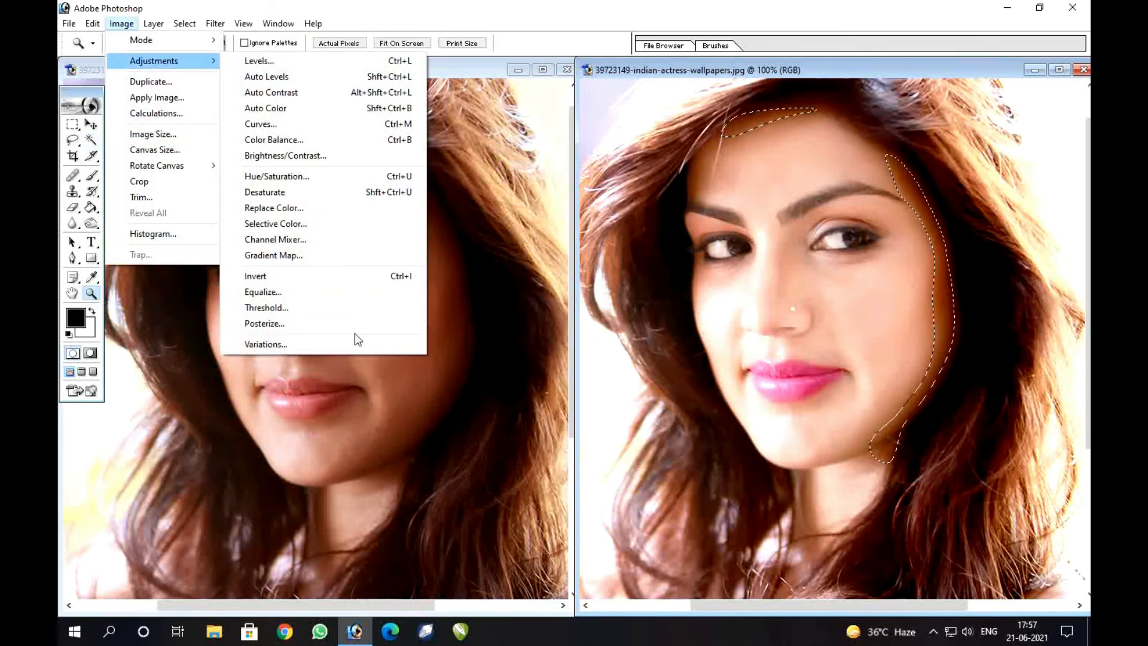
left_click(354, 338)
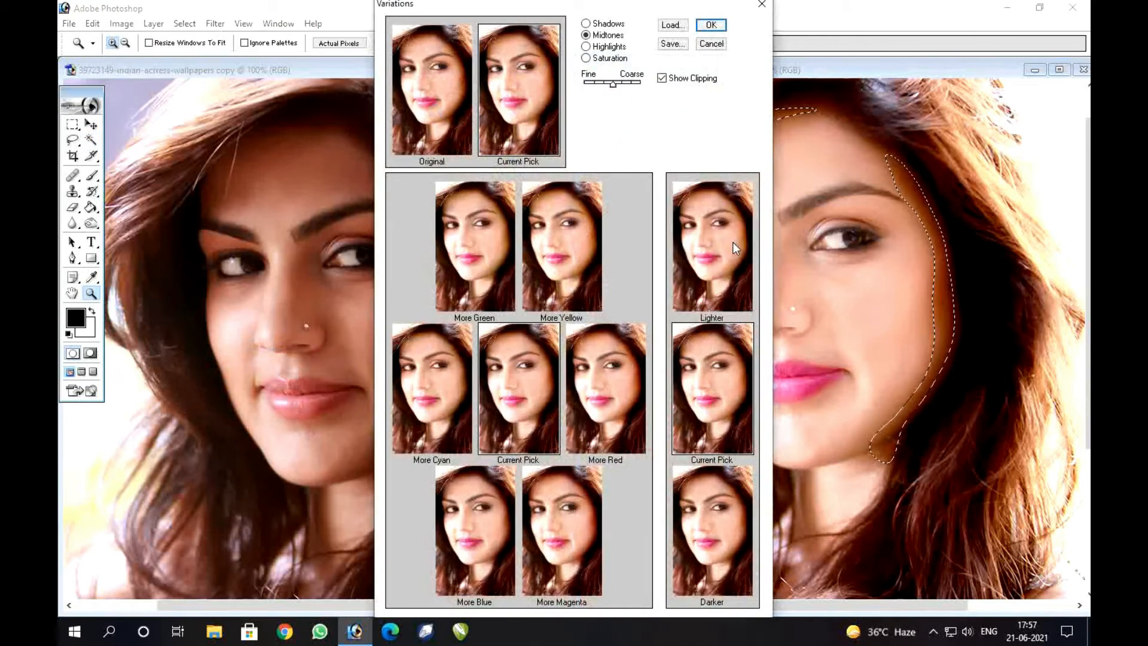
left_click(712, 25)
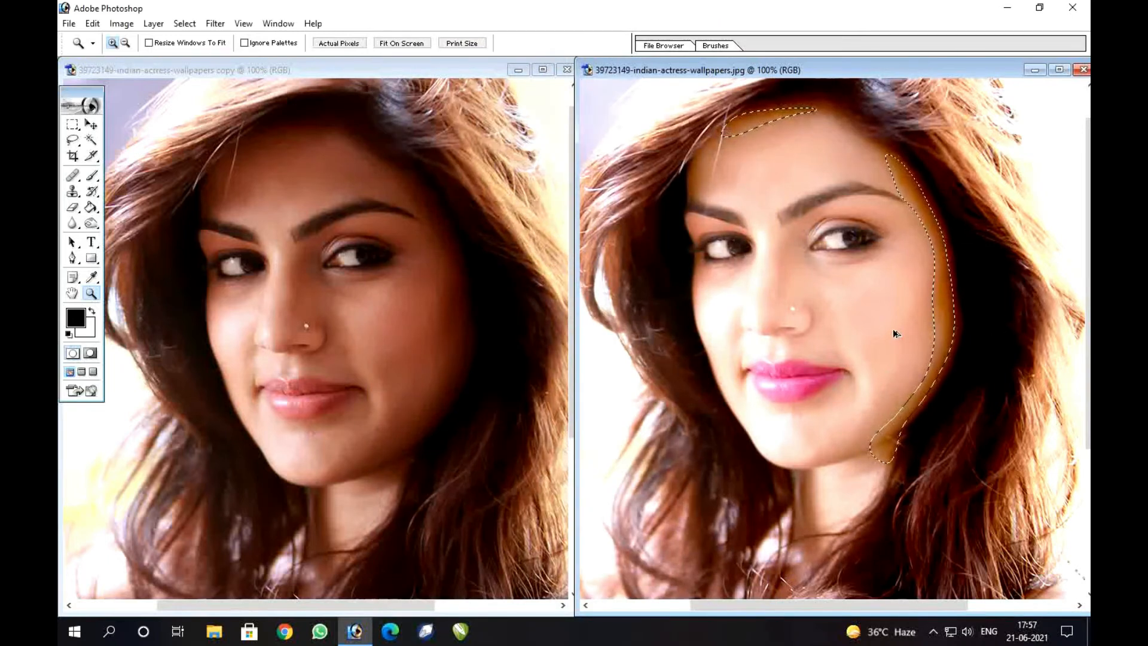
Correct the face edge's midtones with Color Balance, setting cyan-red to -30, yellow-blue to +48 and shifting toward magenta, and clear the selection.
key("ctrl+b")
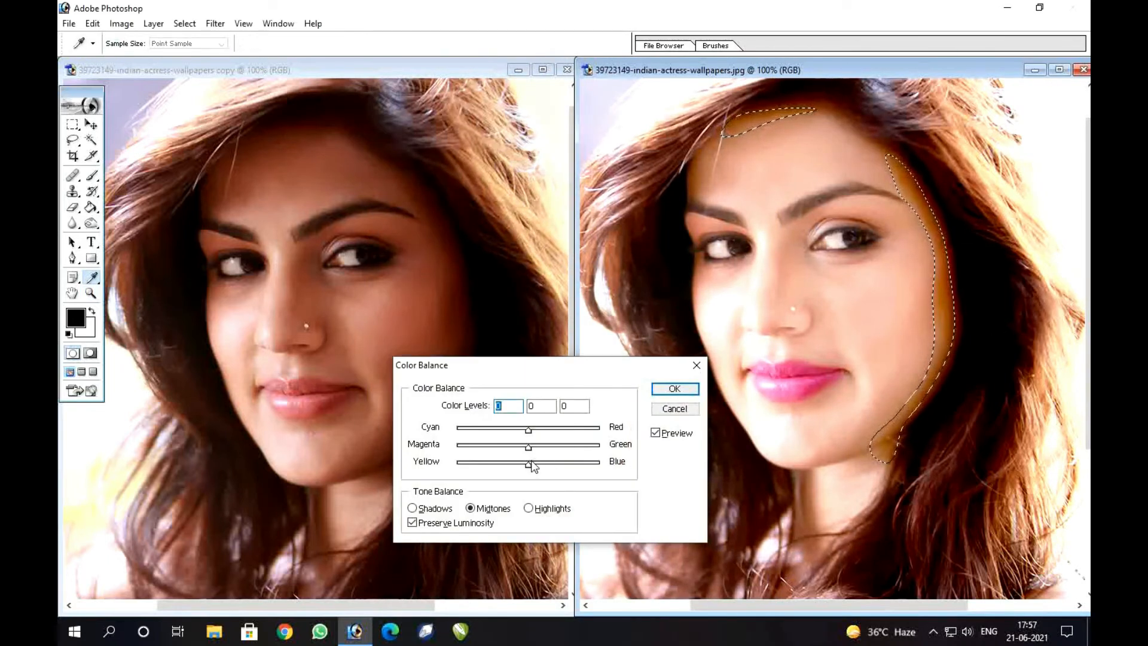
left_click(563, 465)
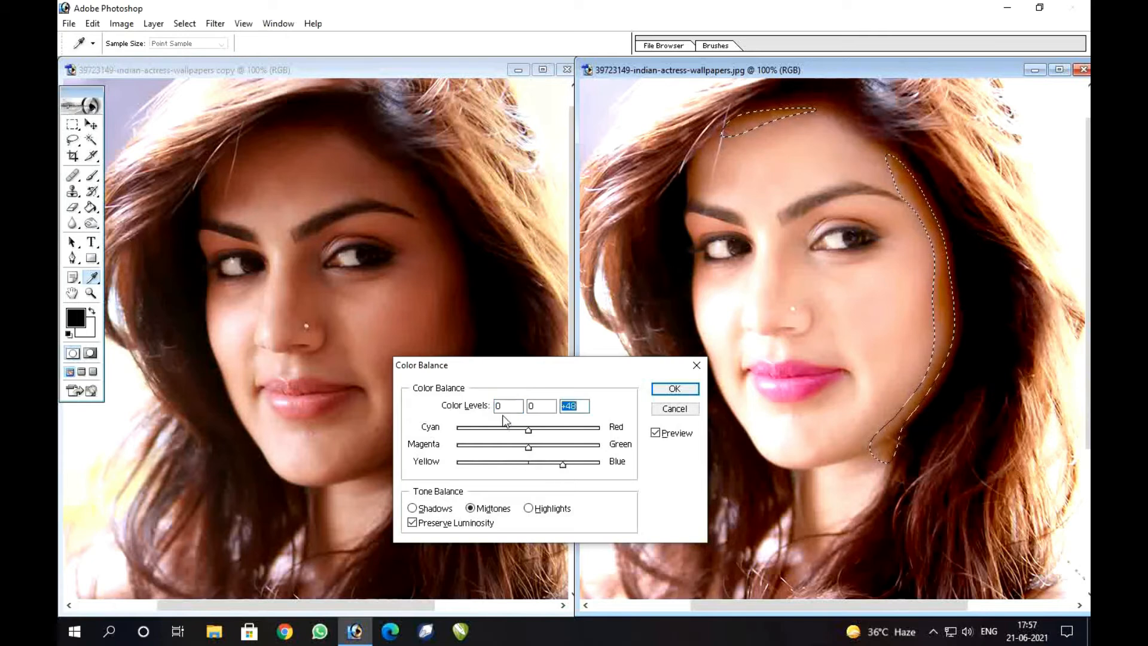
left_click(507, 430)
mouse_move(530, 448)
left_mouse_down()
mouse_move(541, 447)
mouse_move(509, 447)
left_mouse_up()
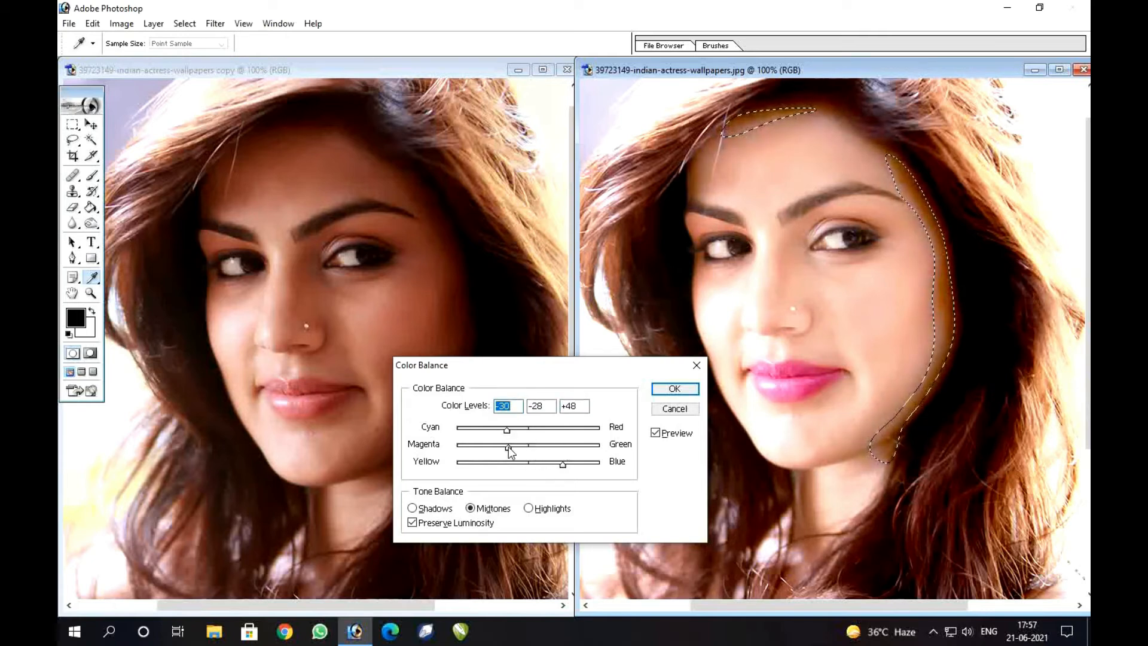
left_click(674, 389)
key("z")
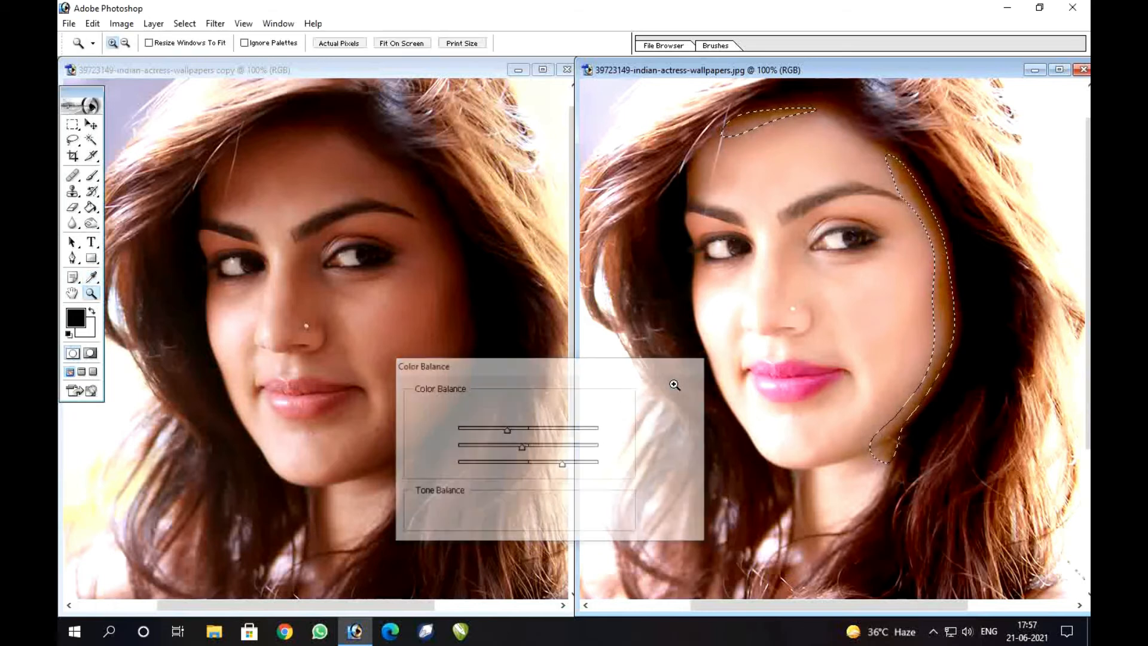
key("ctrl+d")
Compare the corrected face edge with the untouched copy at 66.7% and 100% zoom, with the palettes hidden.
left_click(832, 462, "alt")
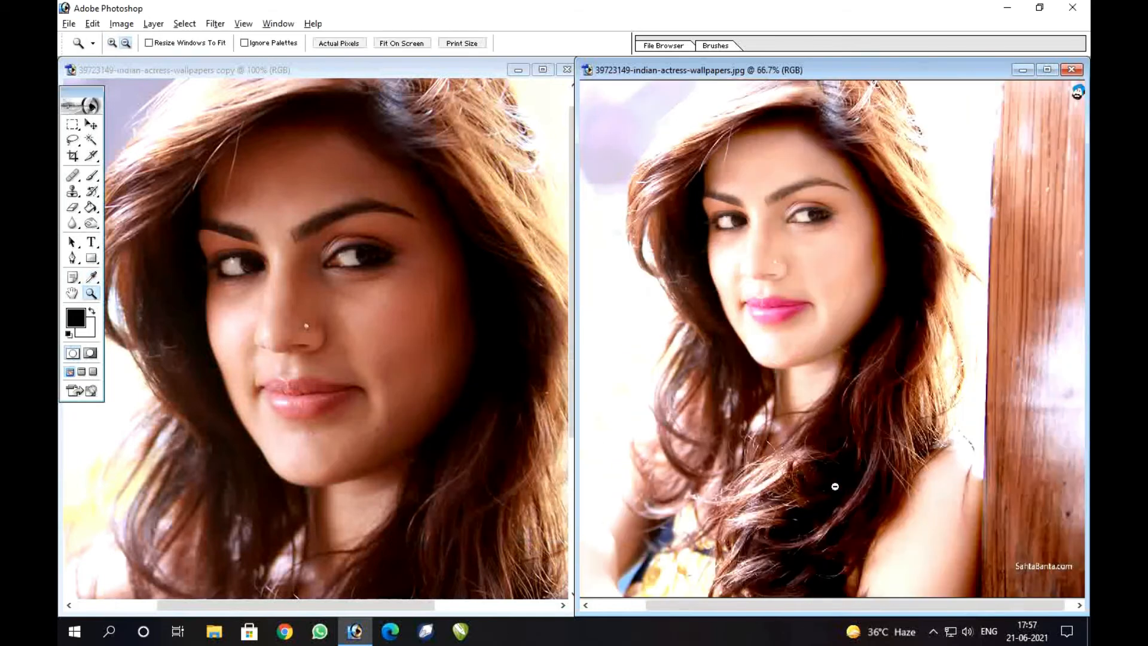
left_click(472, 359, "alt")
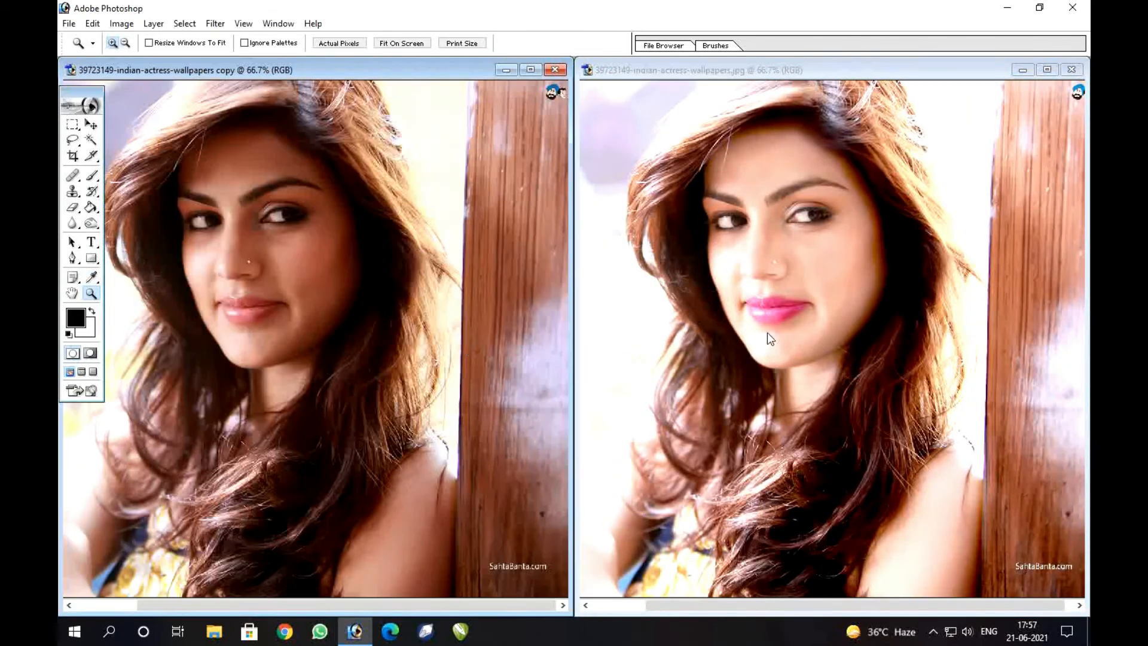
key("Tab")
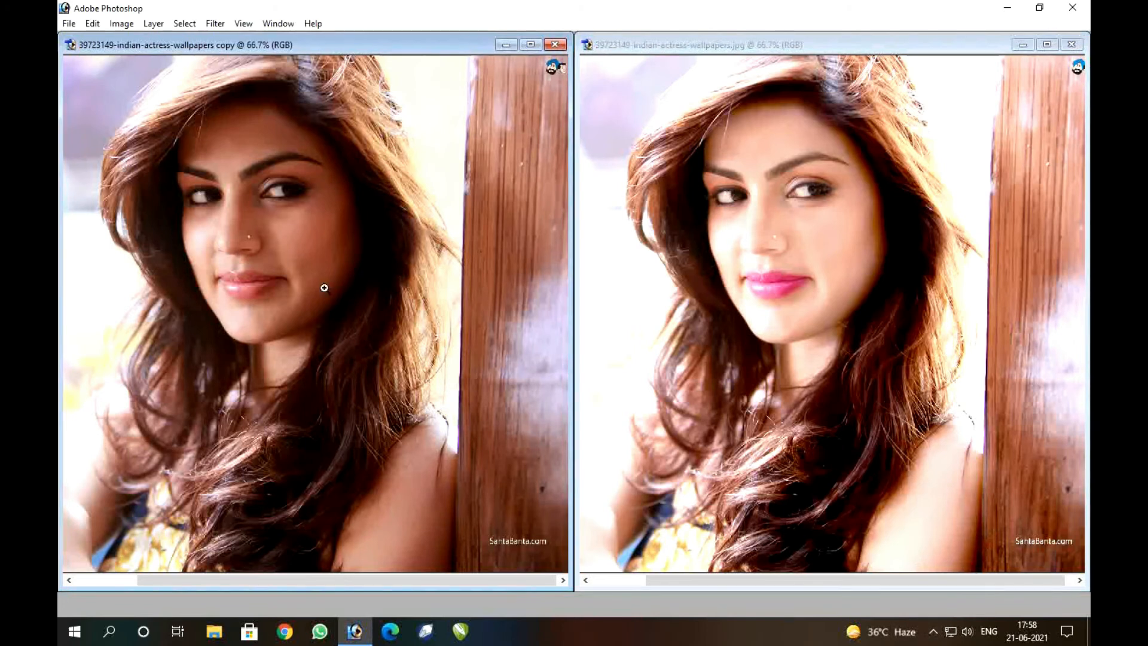
left_click(342, 290)
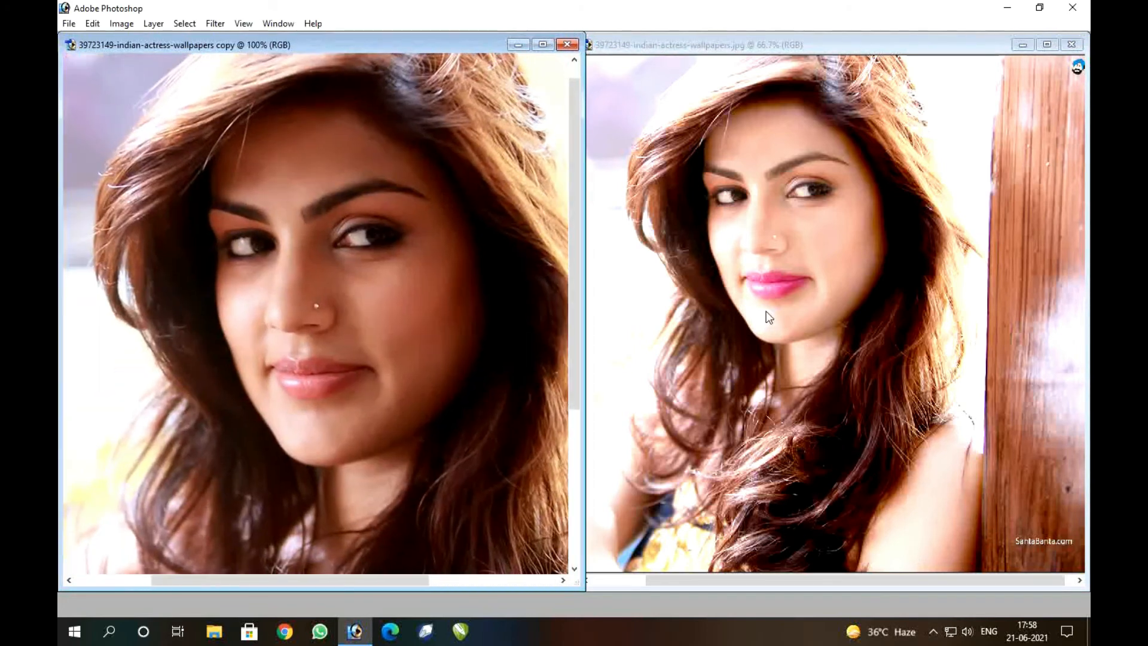
left_click(766, 311)
left_click_drag(876, 268, 789, 356)
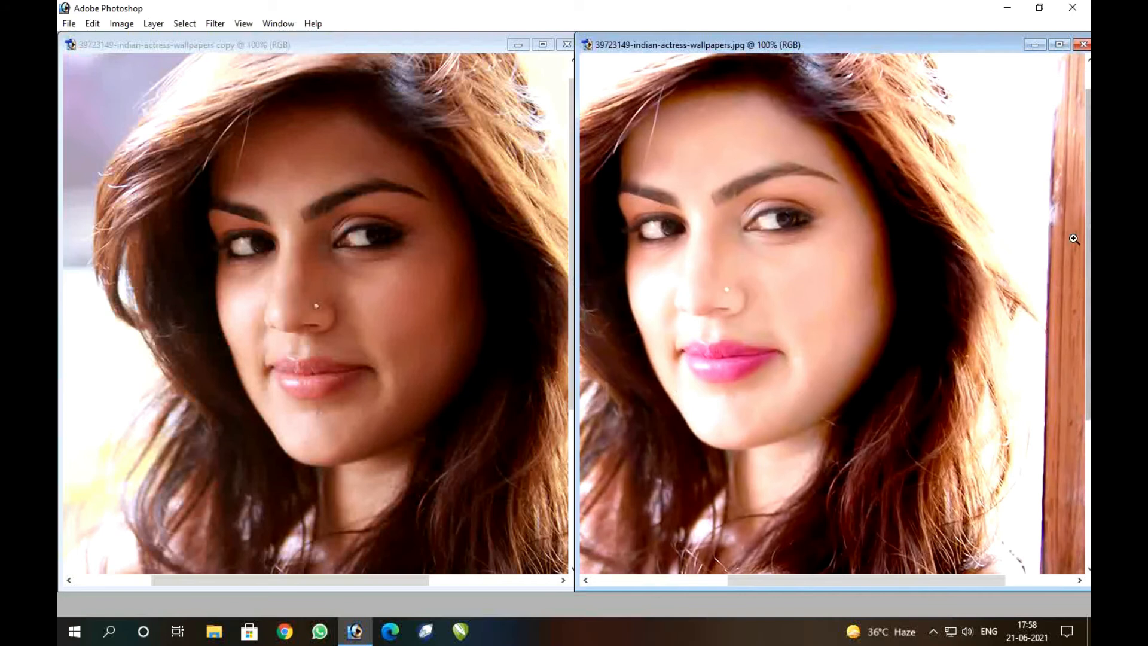
Lighten the whole retouched portrait's midtones with Variations.
left_click(122, 23)
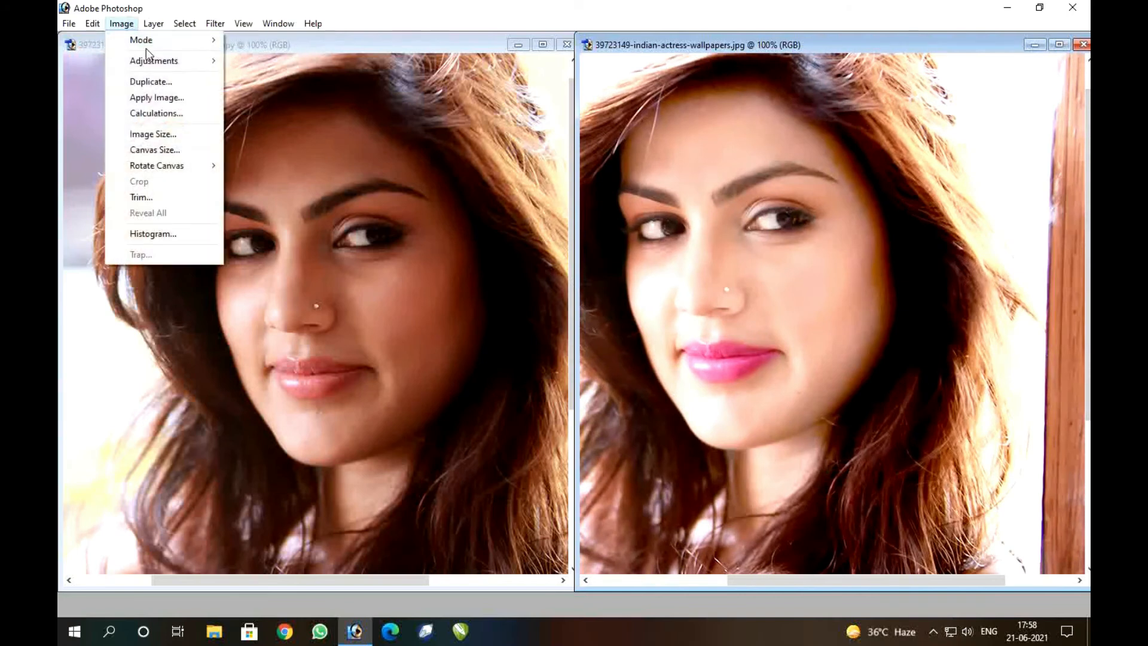
mouse_move(154, 60)
left_click(373, 346)
left_click(358, 90)
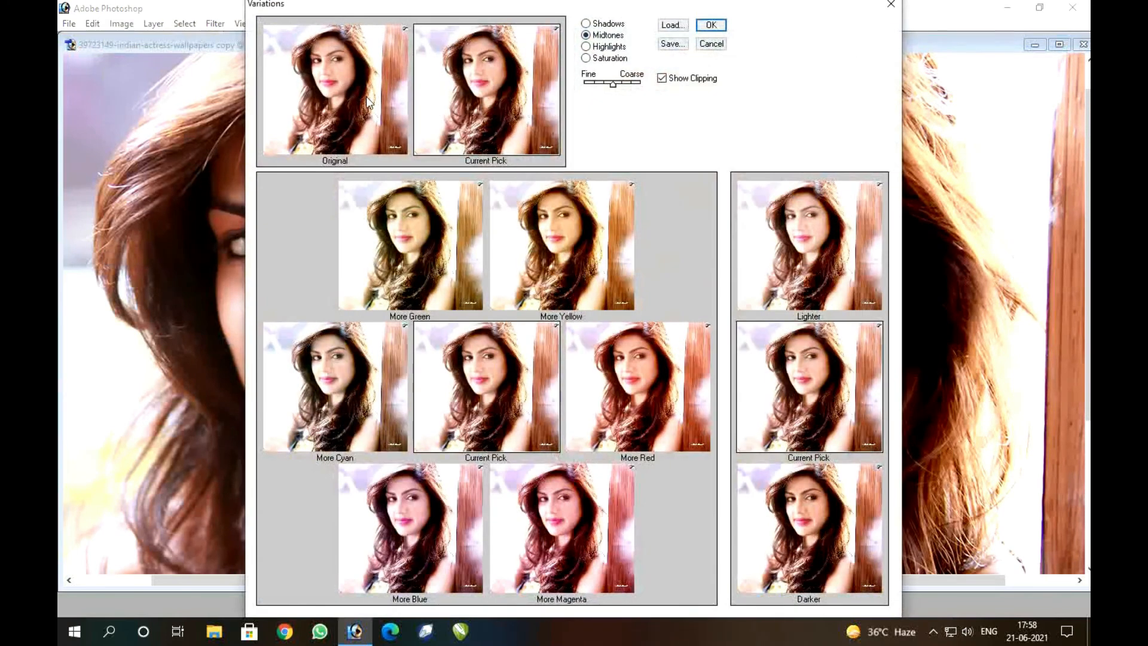
left_click(783, 224)
left_click(711, 26)
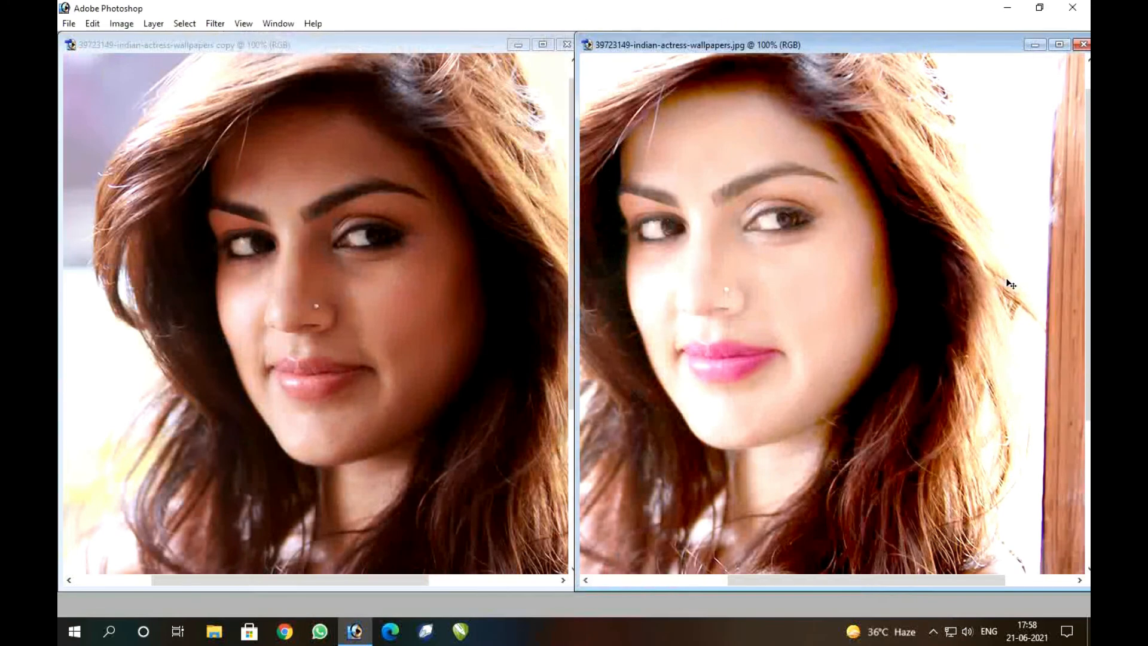
left_click_drag(842, 297, 905, 300)
left_click_drag(450, 316, 404, 319)
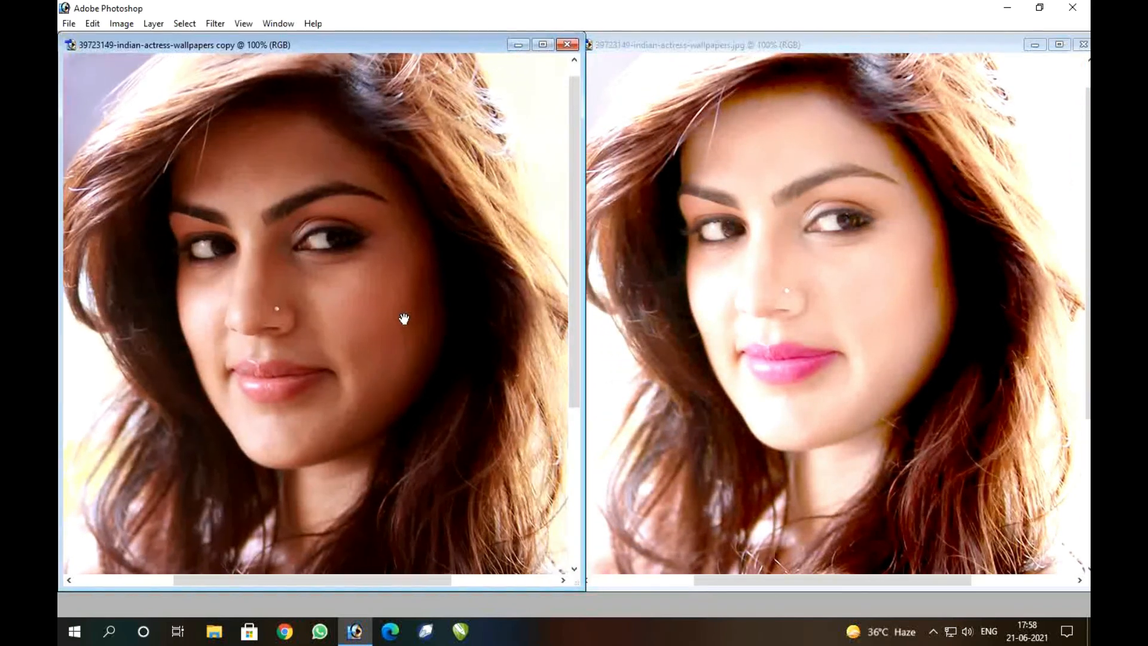